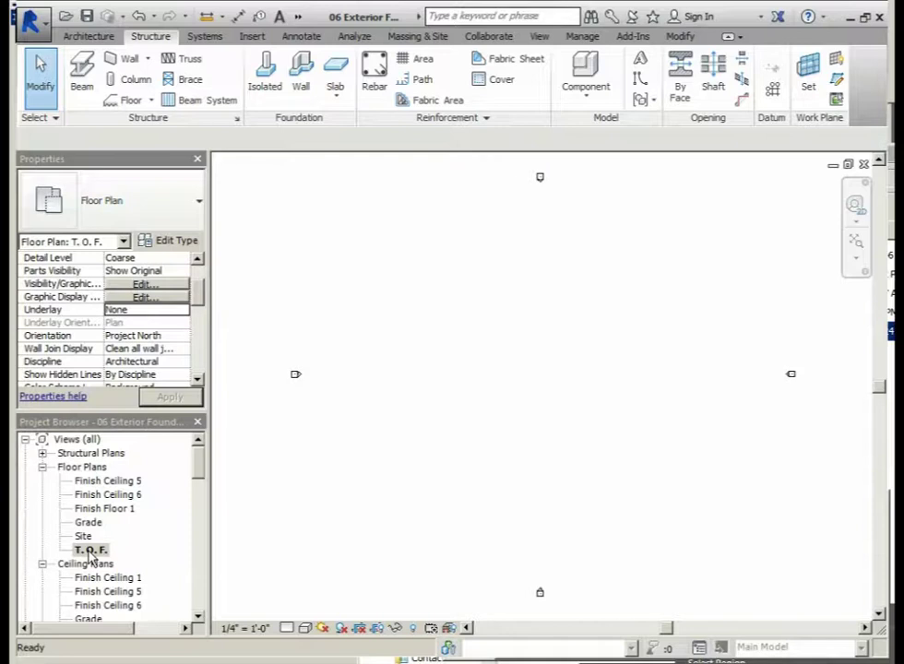
Open the T. O. F. floor plan and set its underlay to Finish Floor 1.
{"action": "double_click", "coordinate": [90, 551]}
{"action": "scroll", "coordinate": [202, 291], "scroll_direction": "up", "scroll_amount": 3}
{"action": "scroll", "coordinate": [202, 287], "scroll_direction": "down", "scroll_amount": 3}
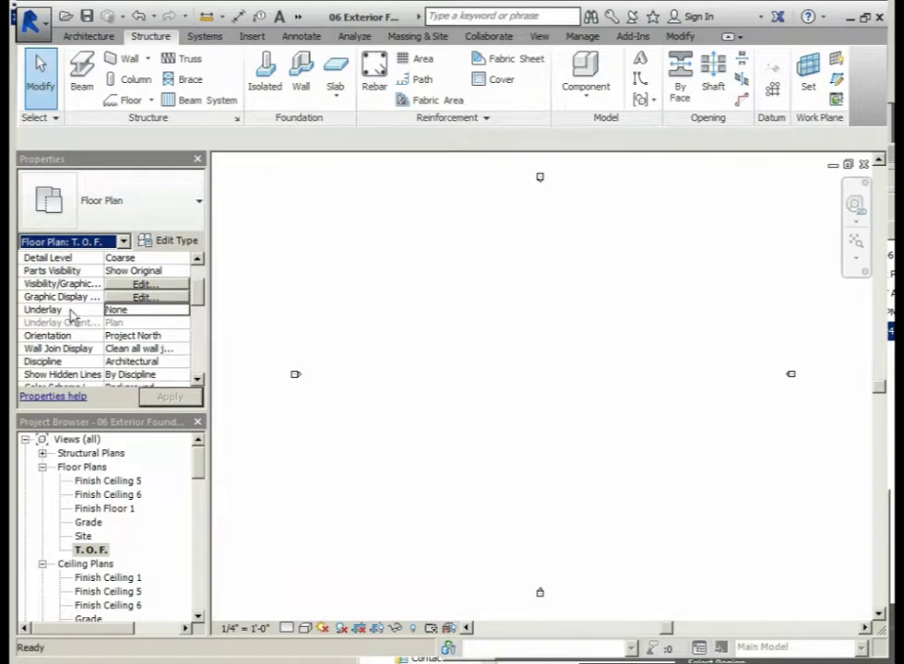
{"action": "left_click", "coordinate": [181, 313]}
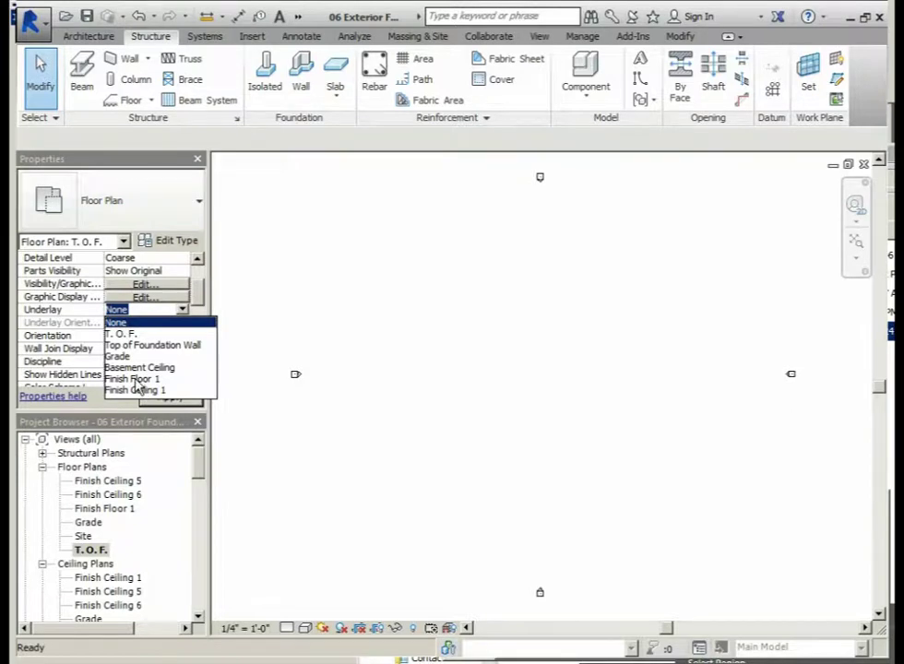
{"action": "left_click", "coordinate": [136, 380]}
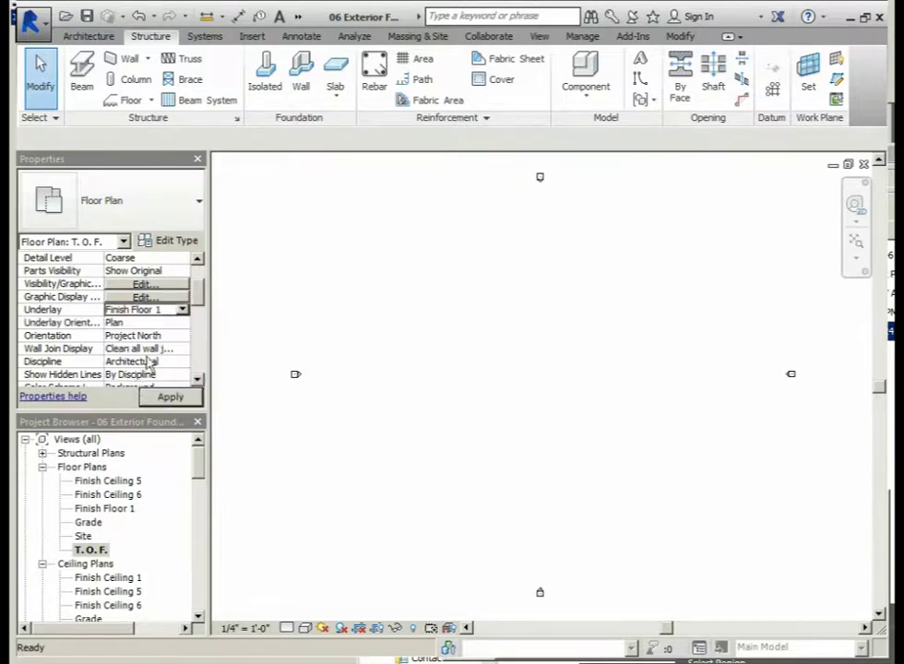
{"action": "left_click", "coordinate": [171, 398]}
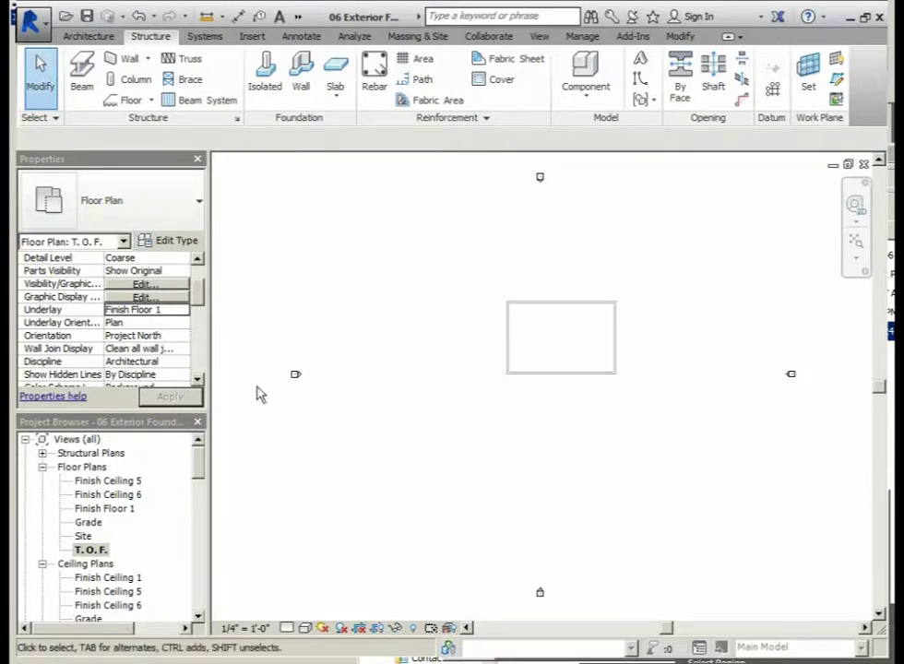
Set the view depth level in the T. O. F. plan's view range to Unlimited.
{"action": "scroll", "coordinate": [563, 351], "scroll_direction": "up", "scroll_amount": 2}
{"action": "middle_click_drag", "start_coordinate": [561, 349], "coordinate": [504, 409]}
{"action": "scroll", "coordinate": [503, 397], "scroll_direction": "up", "scroll_amount": 1}
{"action": "scroll", "coordinate": [502, 397], "scroll_direction": "up", "scroll_amount": 1}
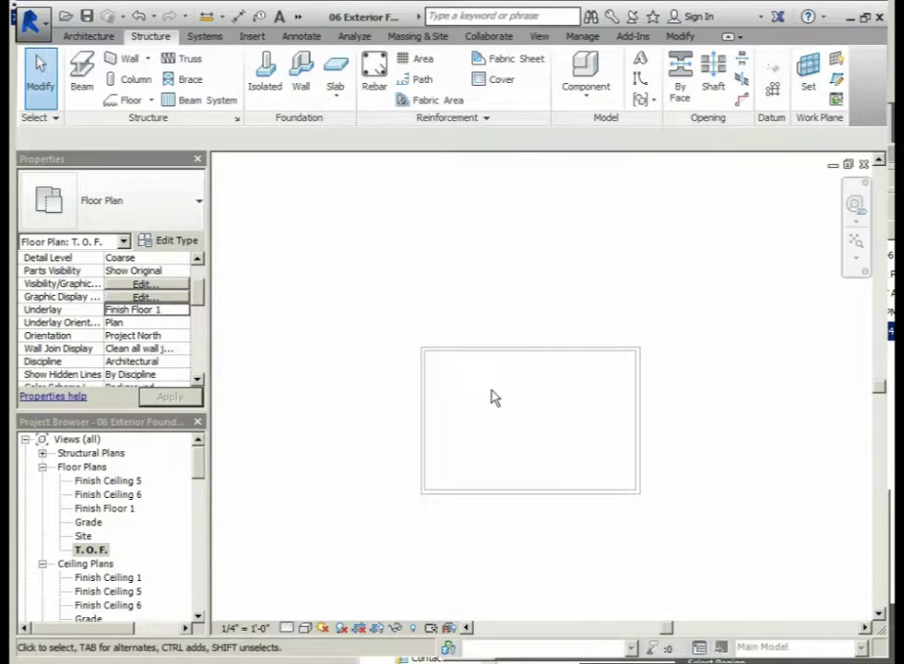
{"action": "scroll", "coordinate": [496, 397], "scroll_direction": "up", "scroll_amount": 1}
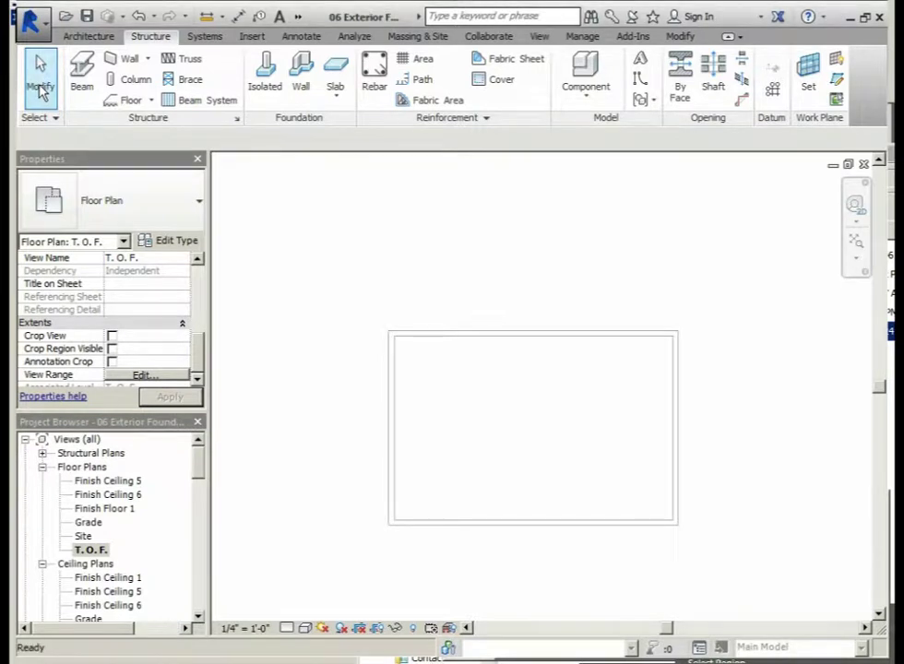
{"action": "left_click", "coordinate": [39, 88]}
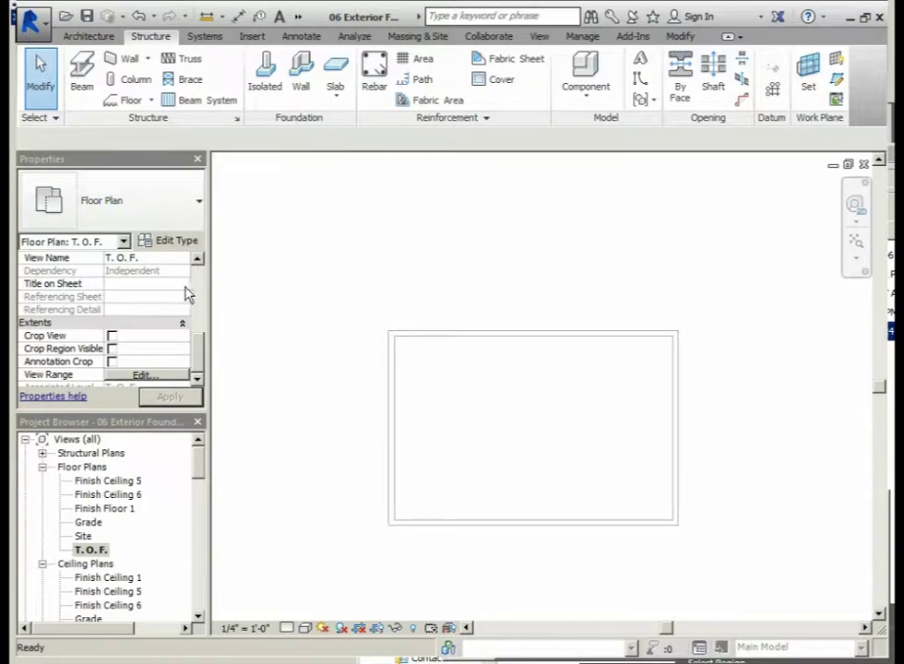
{"action": "scroll", "coordinate": [197, 349], "scroll_direction": "up", "scroll_amount": 1}
{"action": "mouse_move", "coordinate": [197, 349]}
{"action": "left_mouse_down"}
{"action": "mouse_move", "coordinate": [196, 285]}
{"action": "mouse_move", "coordinate": [196, 366]}
{"action": "left_mouse_up"}
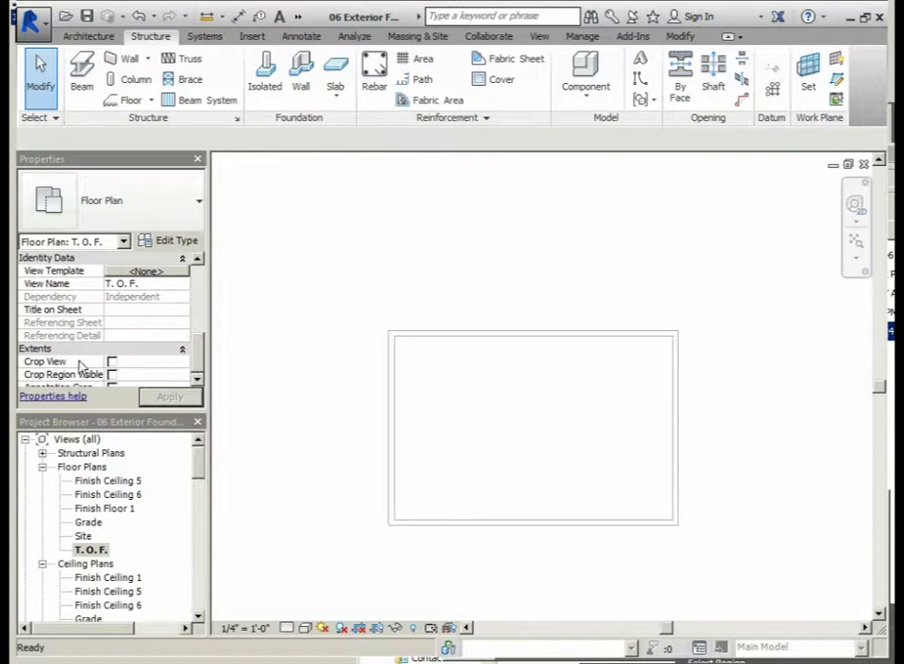
{"action": "left_click", "coordinate": [197, 380]}
{"action": "left_click", "coordinate": [197, 381]}
{"action": "left_click", "coordinate": [196, 381]}
{"action": "left_click", "coordinate": [196, 381]}
{"action": "left_click", "coordinate": [197, 381]}
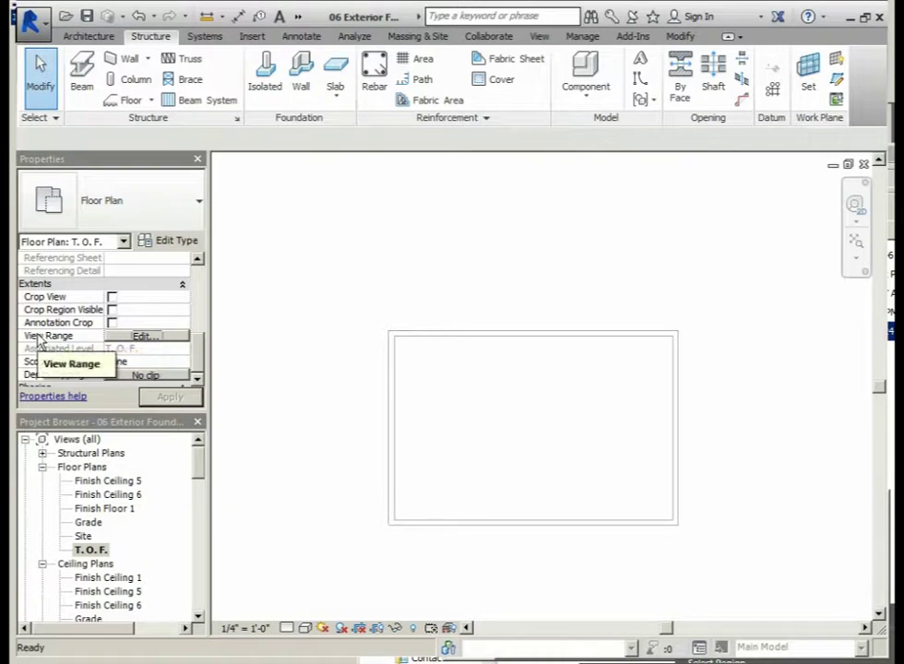
{"action": "left_click", "coordinate": [143, 337]}
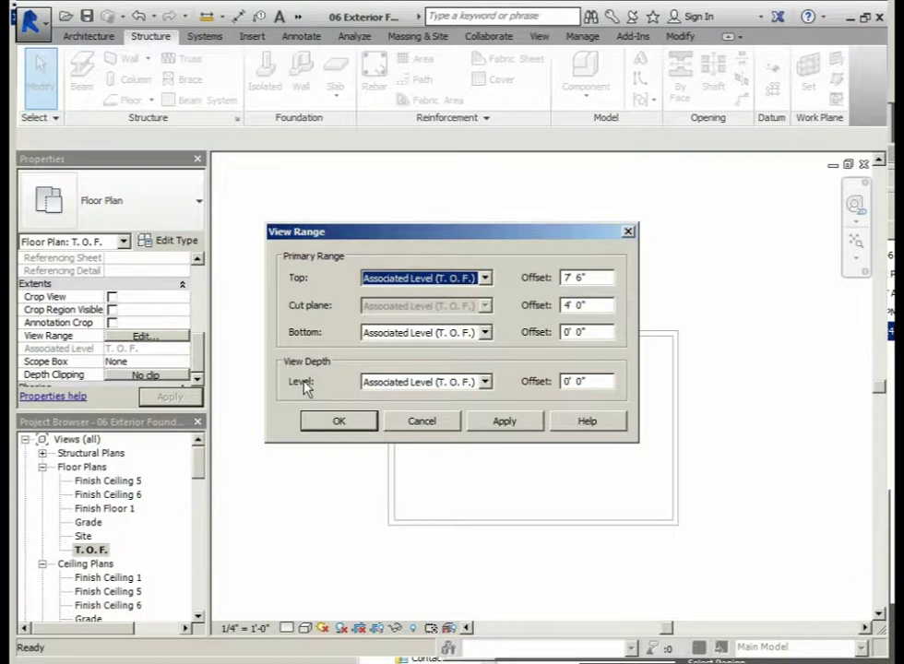
{"action": "left_click", "coordinate": [486, 382]}
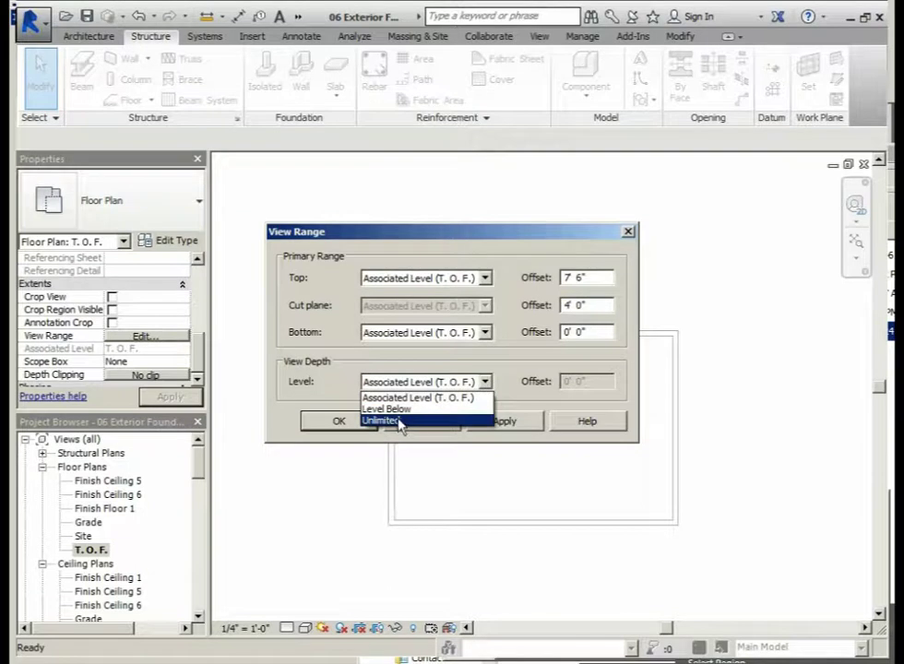
{"action": "left_click", "coordinate": [400, 421]}
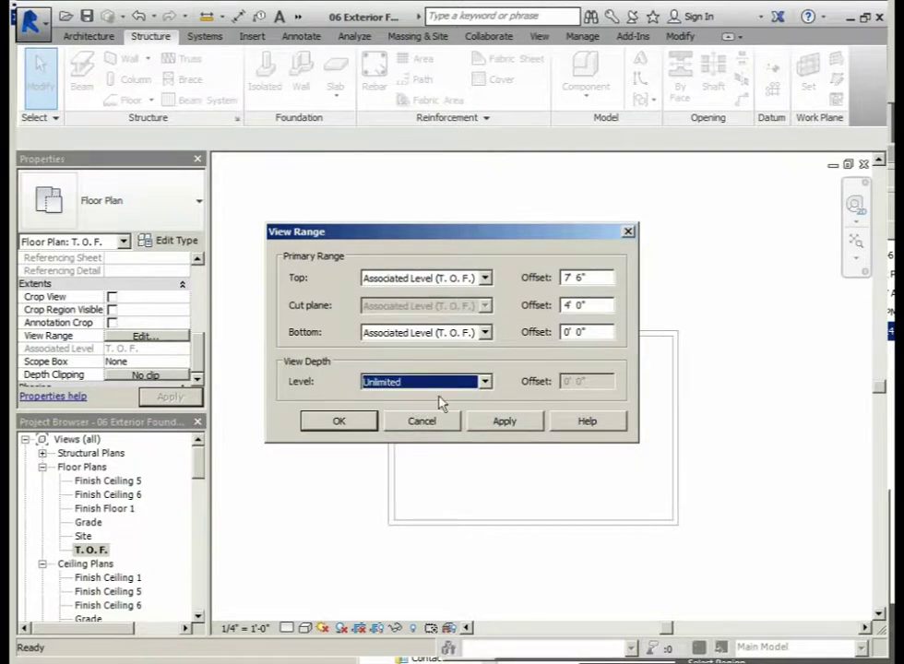
{"action": "left_click", "coordinate": [505, 423]}
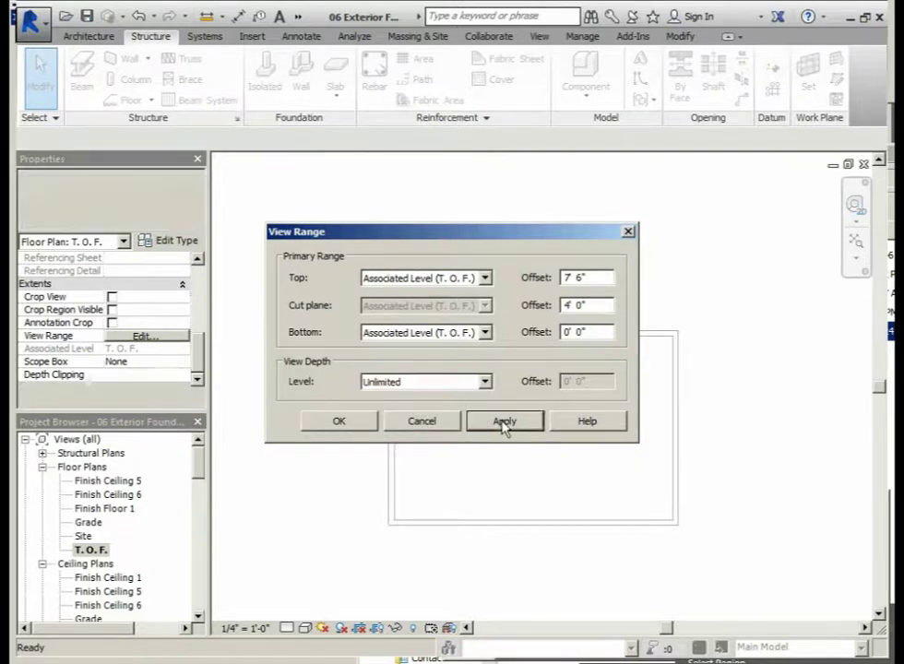
{"action": "left_click", "coordinate": [338, 422]}
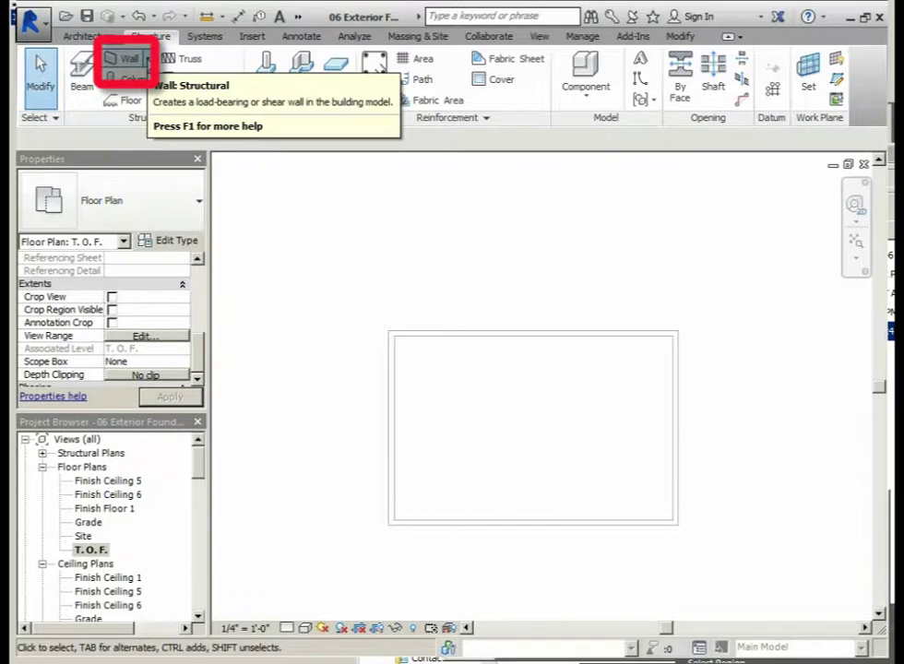
Draw a rectangle of Foundation - 4" Brick on 10" CMU structural walls around the underlay, about 41'-6" by 29'-6".
{"action": "left_click", "coordinate": [148, 60]}
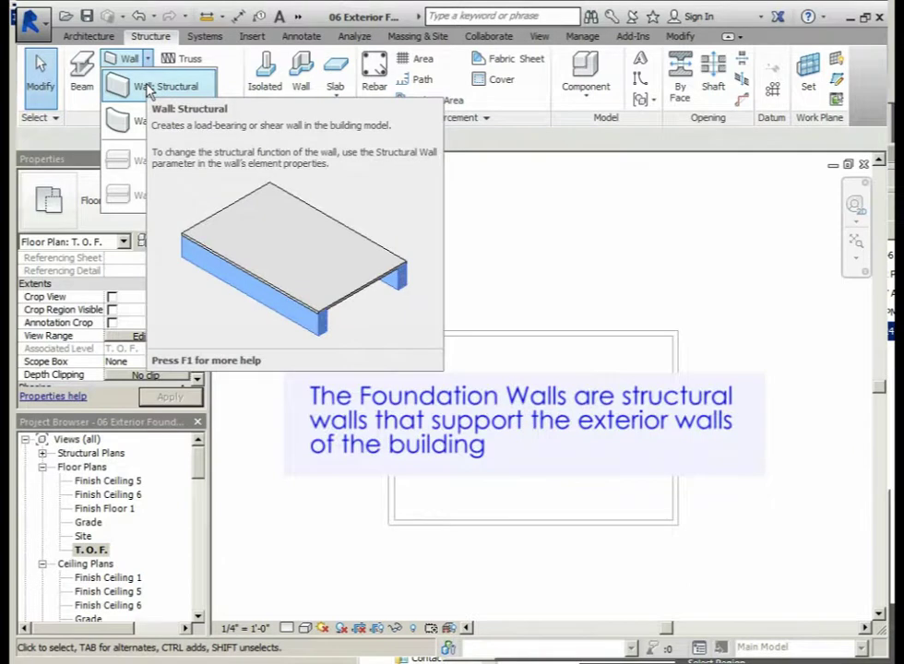
{"action": "left_click", "coordinate": [146, 88]}
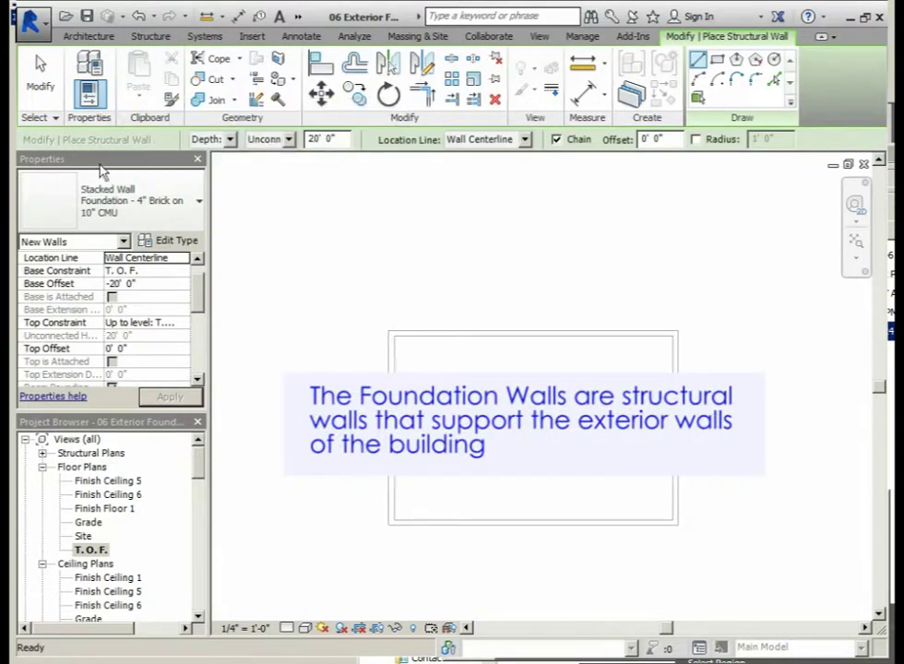
{"action": "left_click", "coordinate": [198, 205]}
{"action": "scroll", "coordinate": [180, 339], "scroll_direction": "up", "scroll_amount": 3}
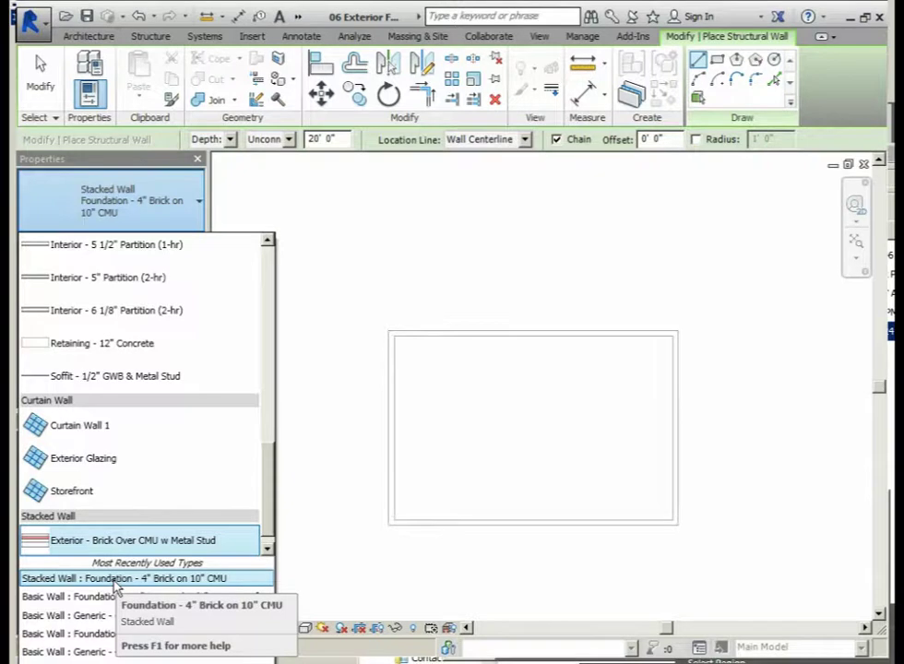
{"action": "left_click", "coordinate": [116, 579]}
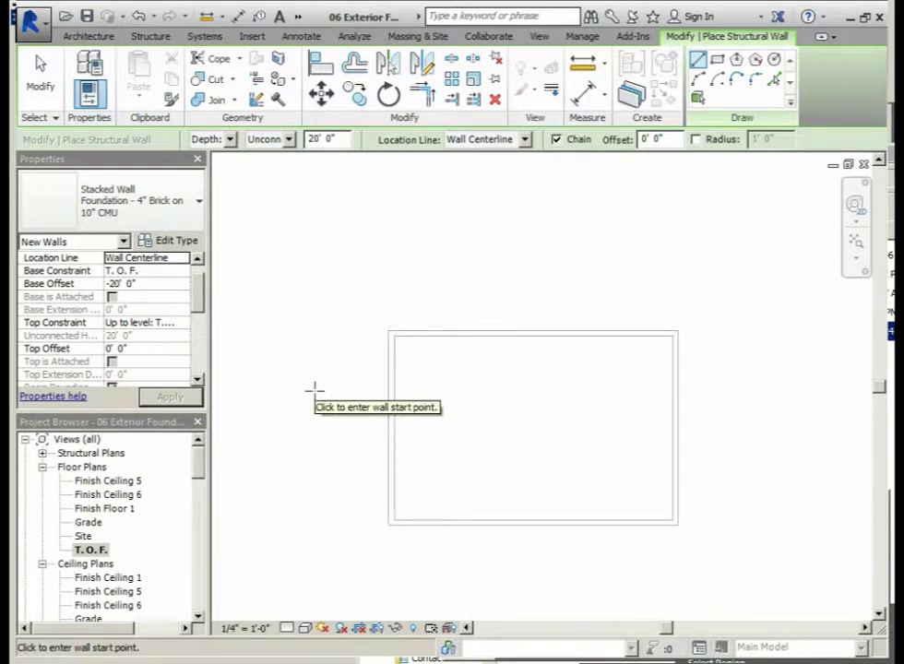
{"action": "left_click", "coordinate": [716, 65]}
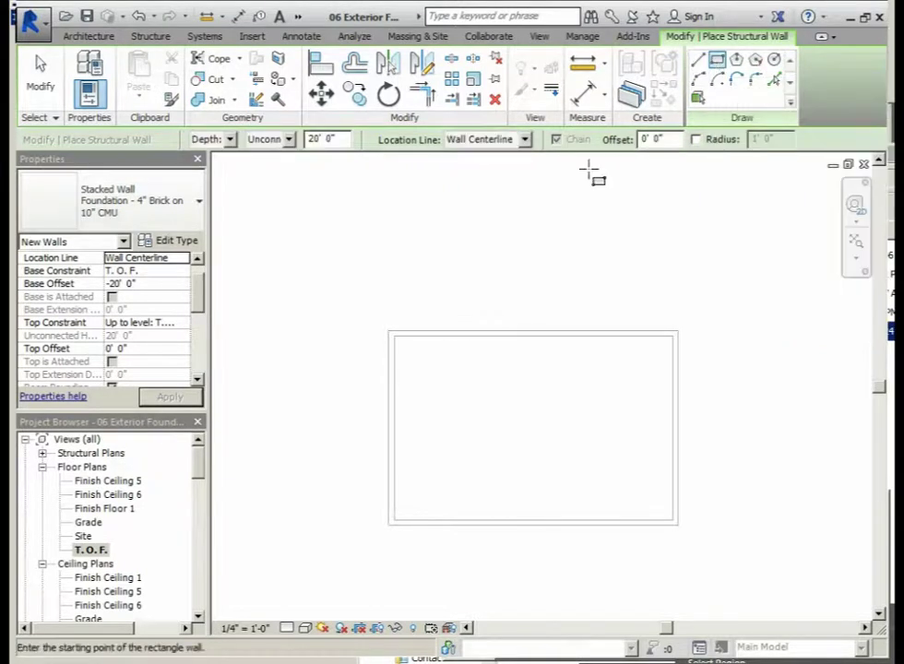
{"action": "left_click", "coordinate": [369, 547]}
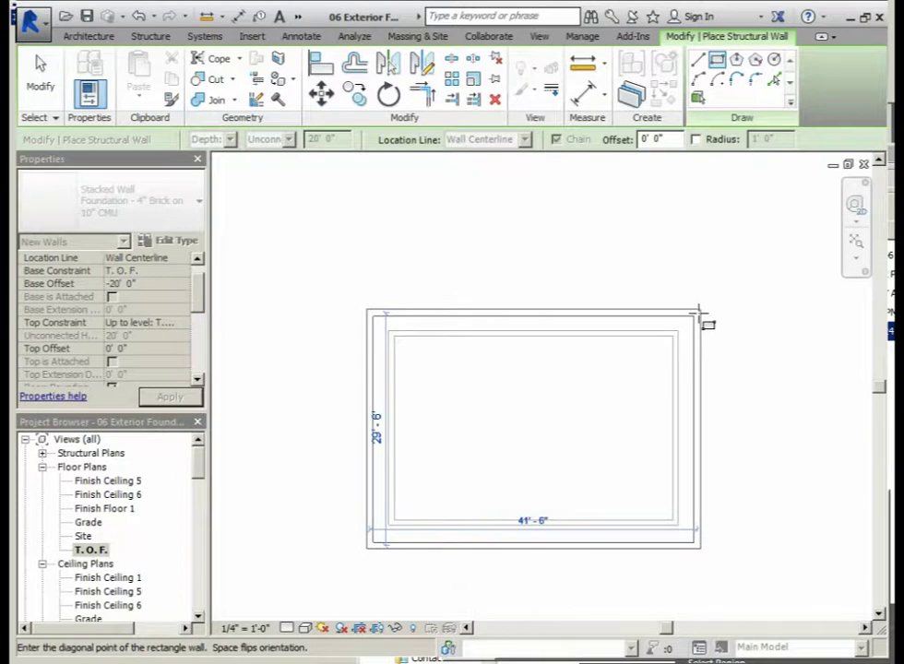
{"action": "left_click", "coordinate": [700, 314]}
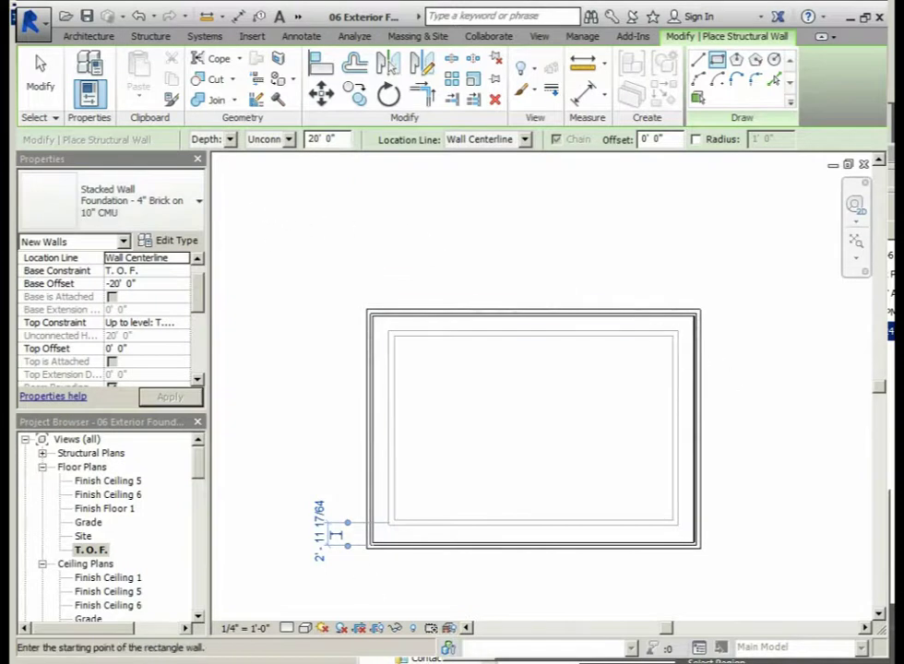
{"action": "key", "text": "Escape"}
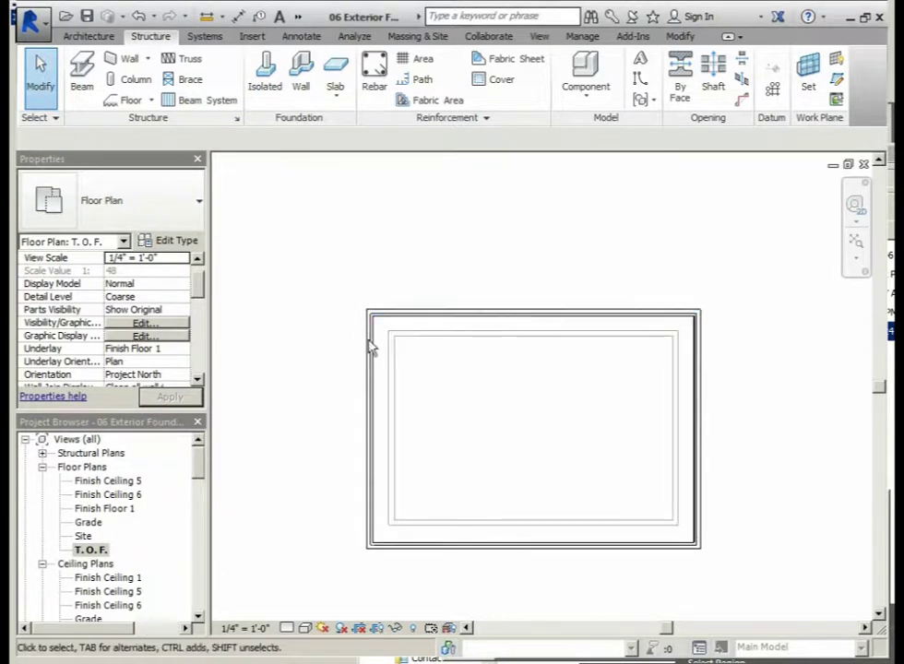
Flip the orientation of all four foundation walls so their exterior sides face outward.
{"action": "left_click", "coordinate": [483, 313]}
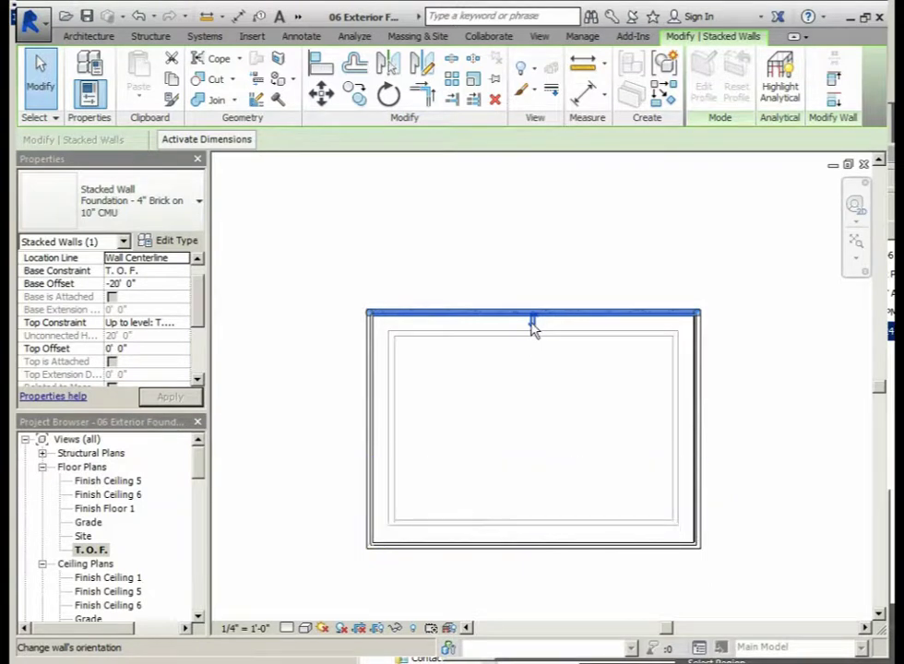
{"action": "left_click", "coordinate": [533, 325]}
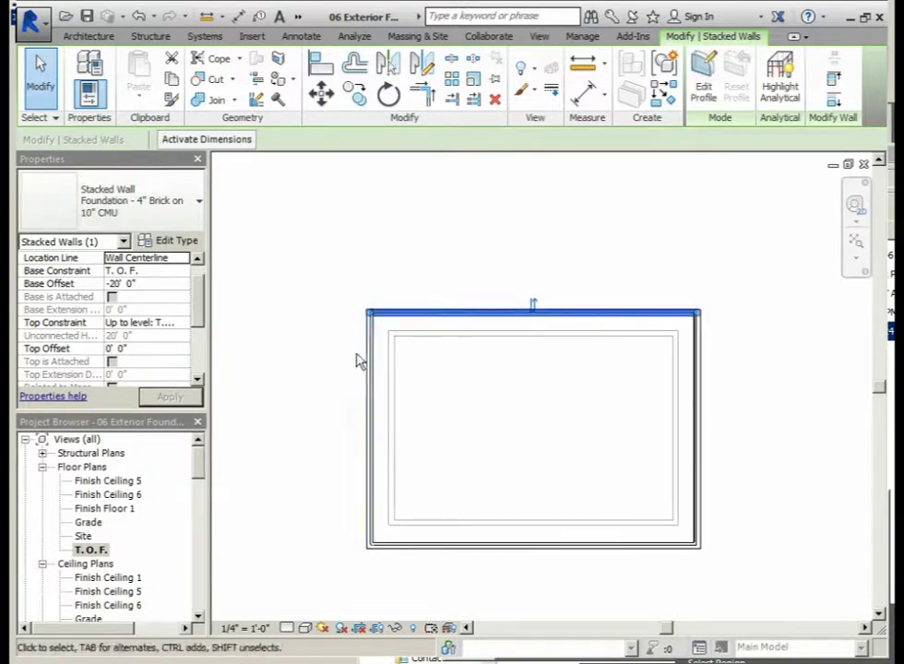
{"action": "left_click", "coordinate": [373, 371]}
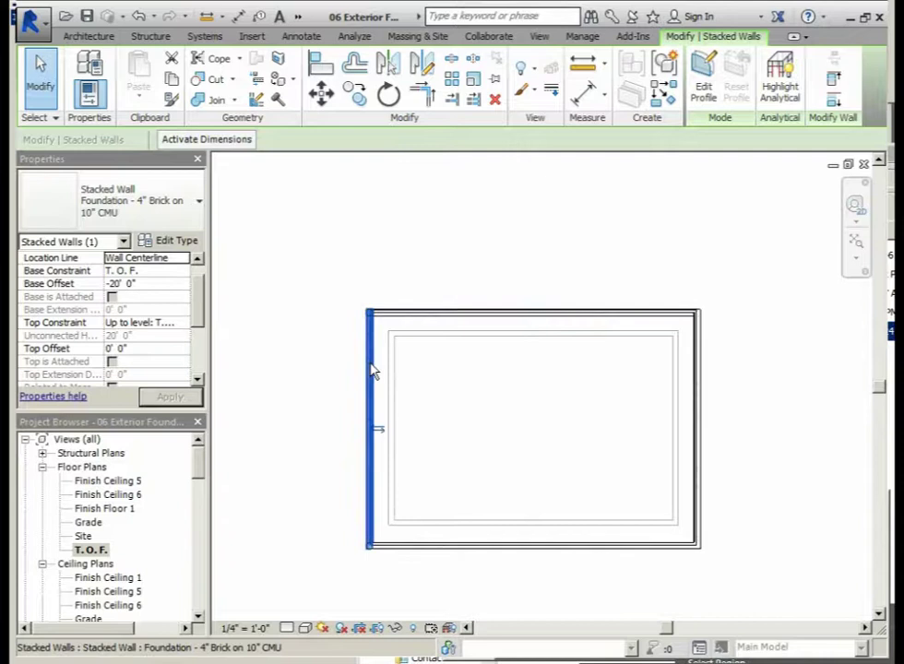
{"action": "left_click", "coordinate": [379, 431]}
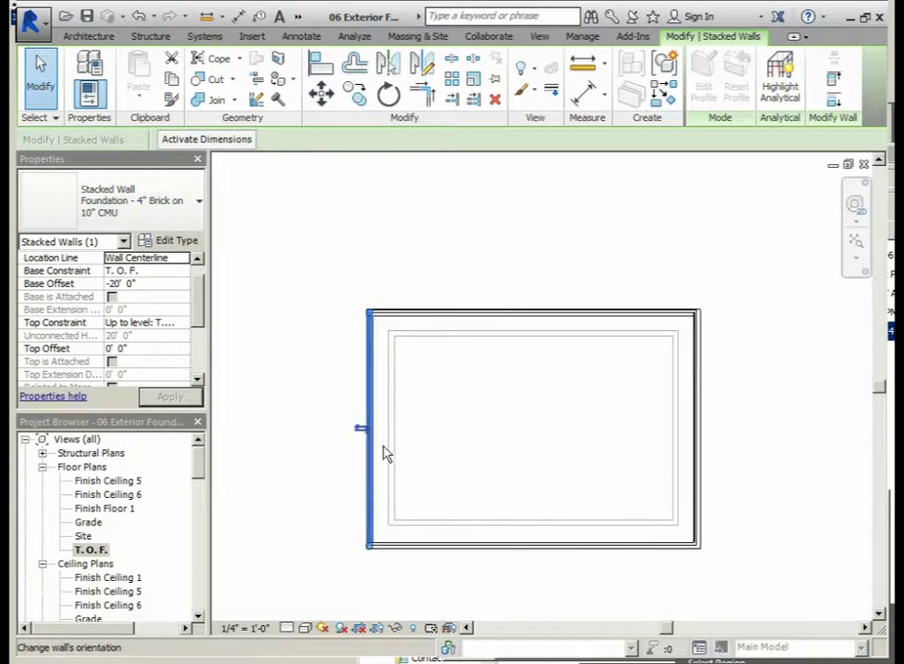
{"action": "left_click", "coordinate": [485, 546]}
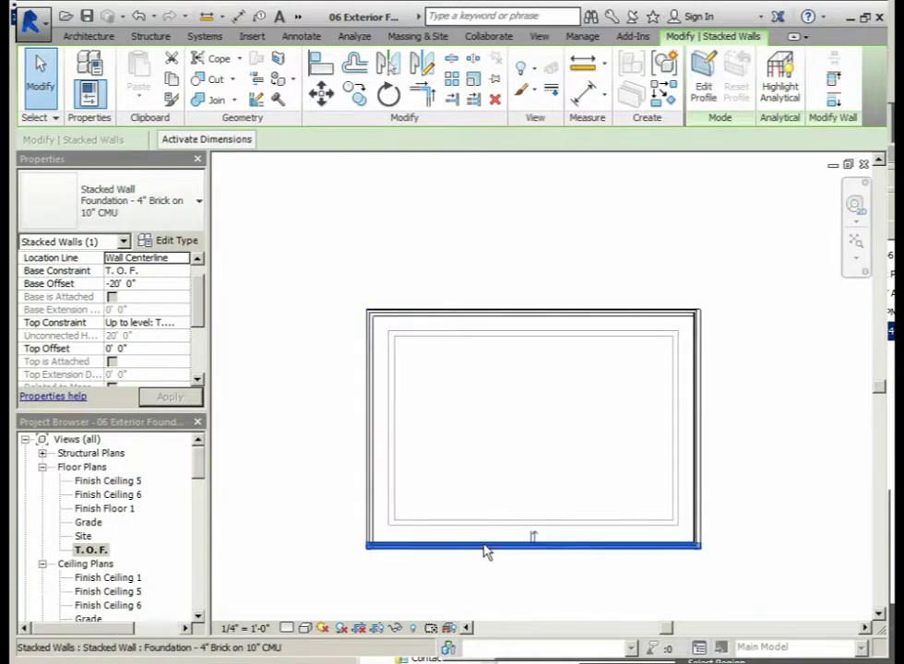
{"action": "left_click", "coordinate": [535, 544]}
{"action": "left_click", "coordinate": [697, 443]}
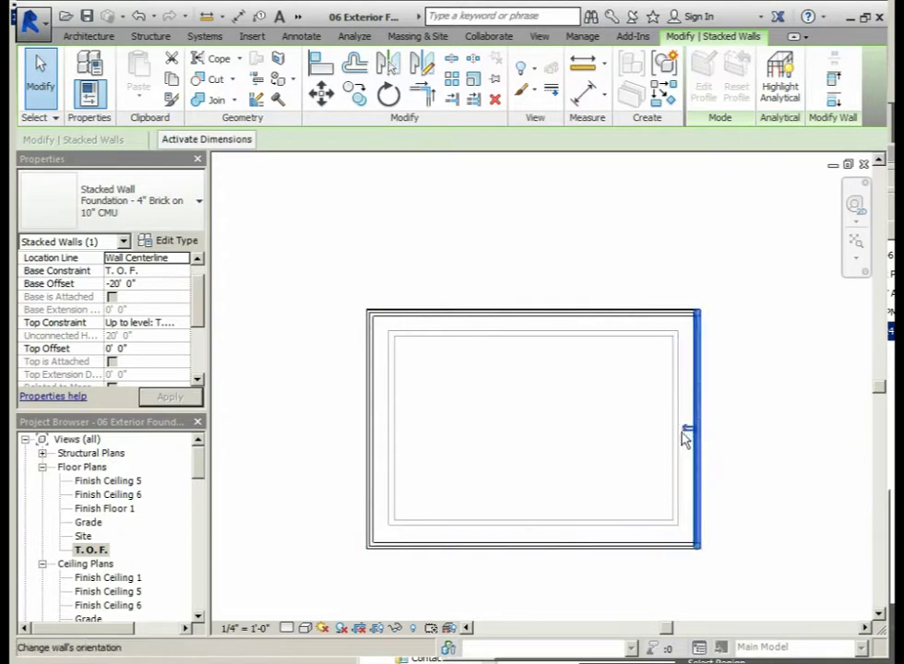
{"action": "left_click", "coordinate": [686, 431]}
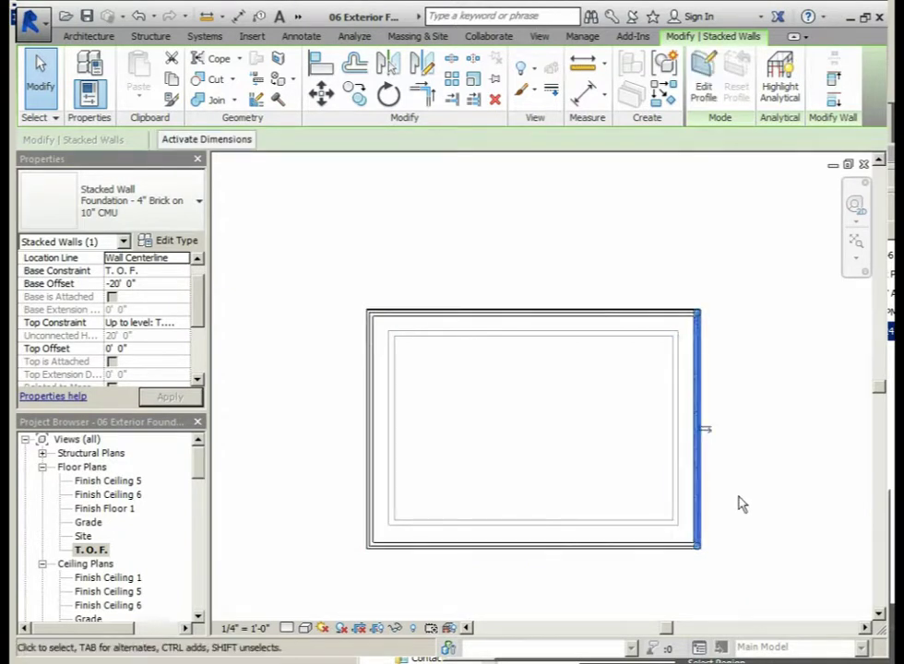
{"action": "left_click", "coordinate": [785, 473]}
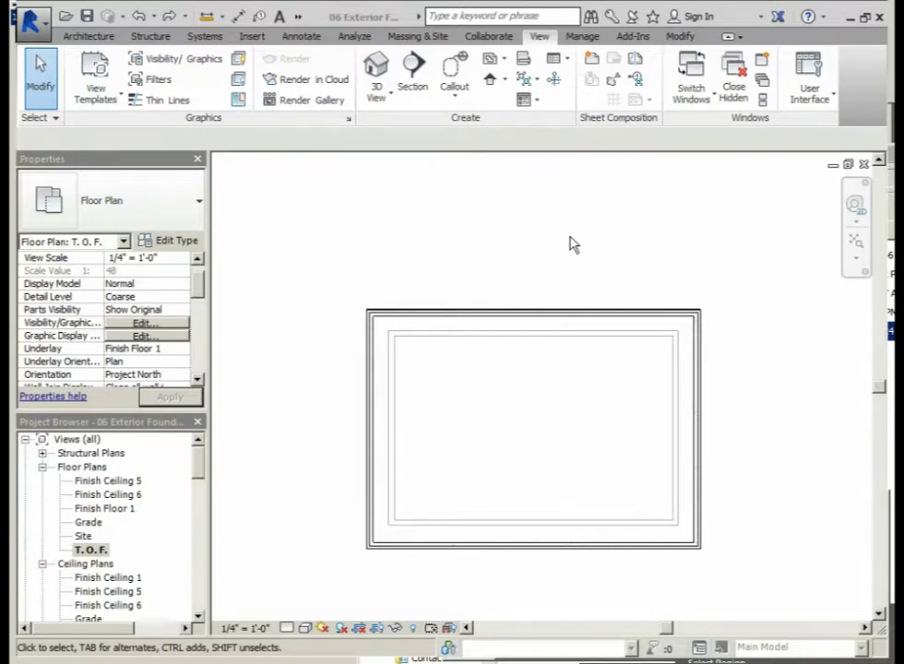
Set the north foundation wall's base offset to 0' 0" and its top constraint to Up to level: Finish Floor 1.
{"action": "left_click", "coordinate": [541, 319]}
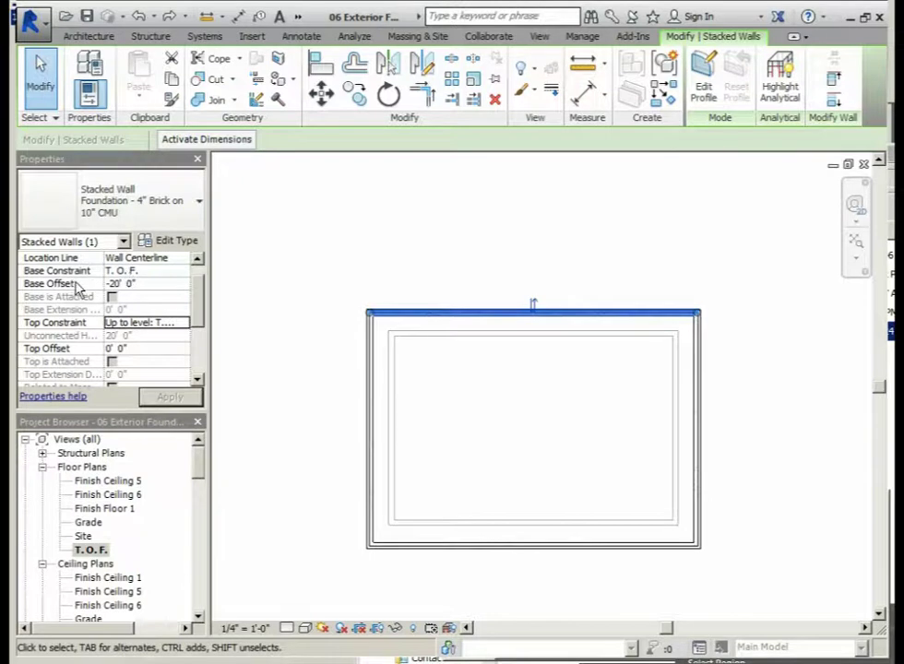
{"action": "left_click", "coordinate": [150, 284]}
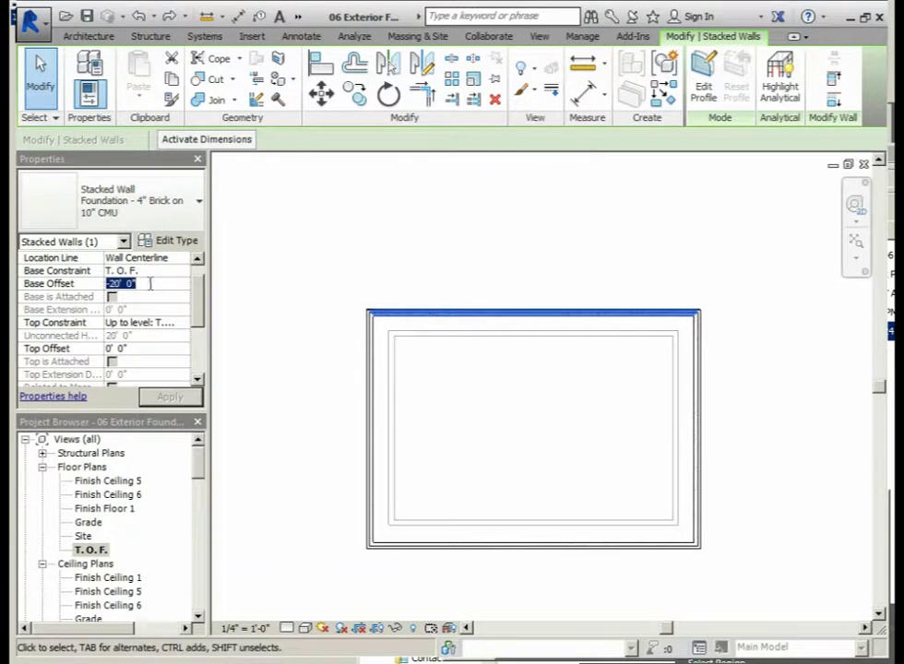
{"action": "type", "text": "0' 0\""}
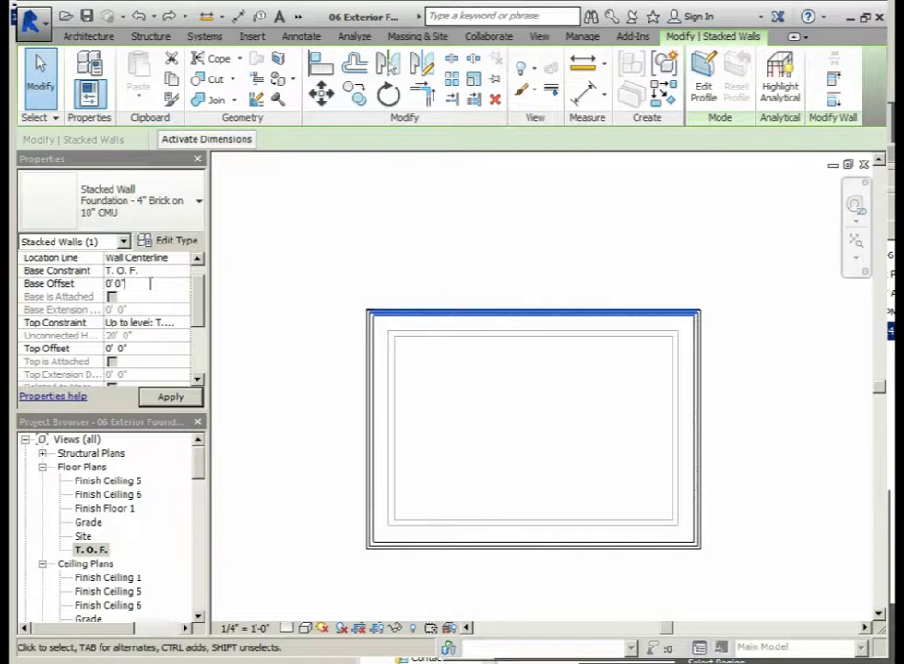
{"action": "left_click", "coordinate": [183, 324]}
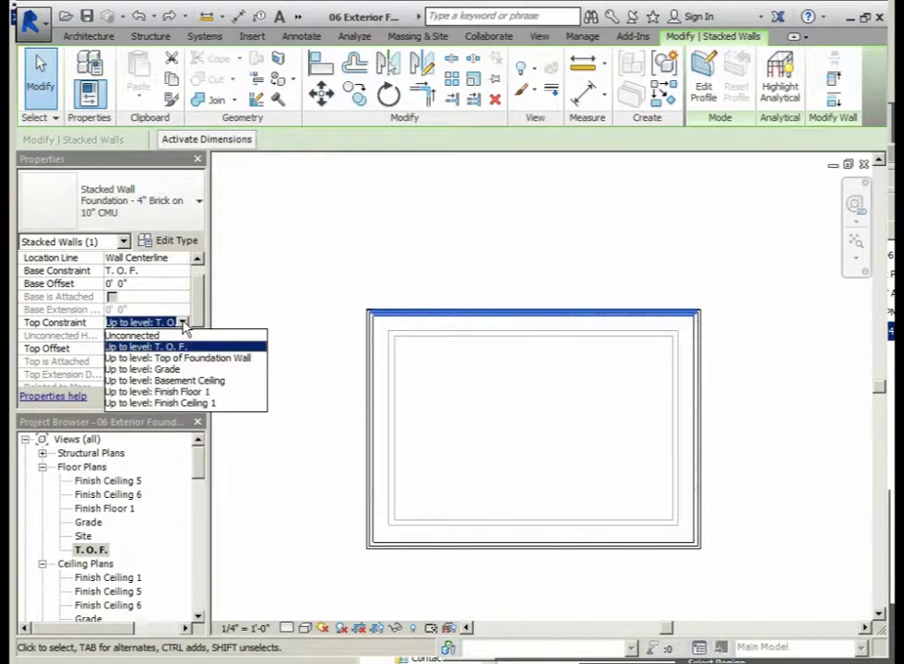
{"action": "left_click", "coordinate": [177, 393]}
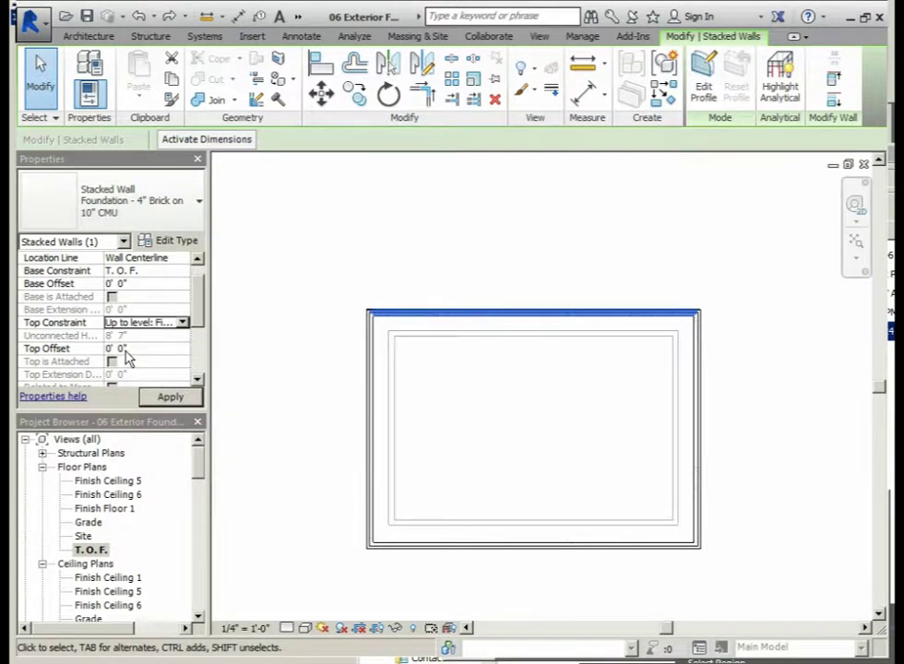
{"action": "left_click", "coordinate": [171, 400]}
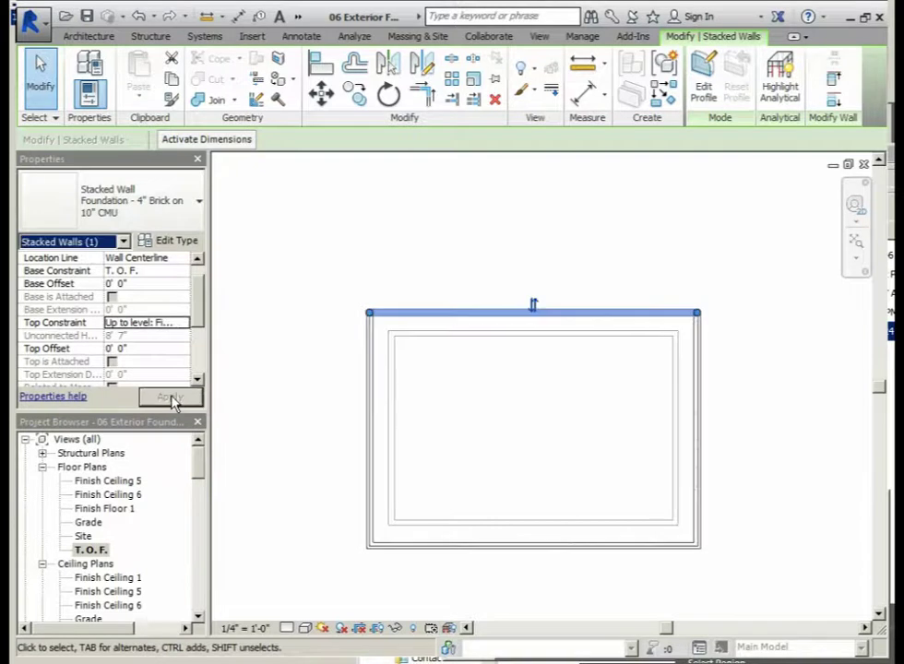
{"action": "left_click", "coordinate": [304, 376]}
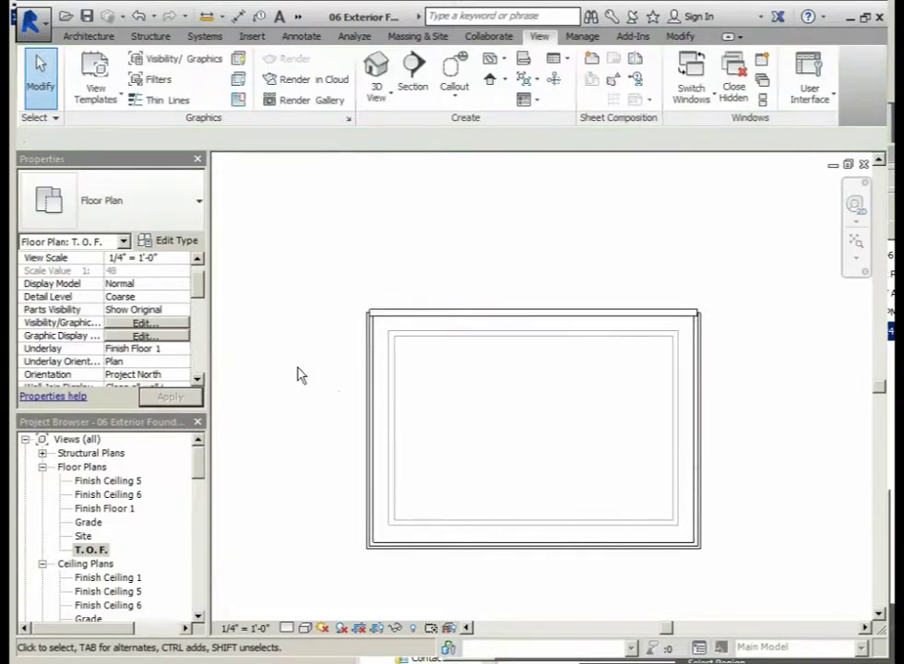
Set the base offset of the west, south and east foundation walls together to 0' 0".
{"action": "left_click", "coordinate": [369, 383]}
{"action": "left_click", "coordinate": [460, 547]}
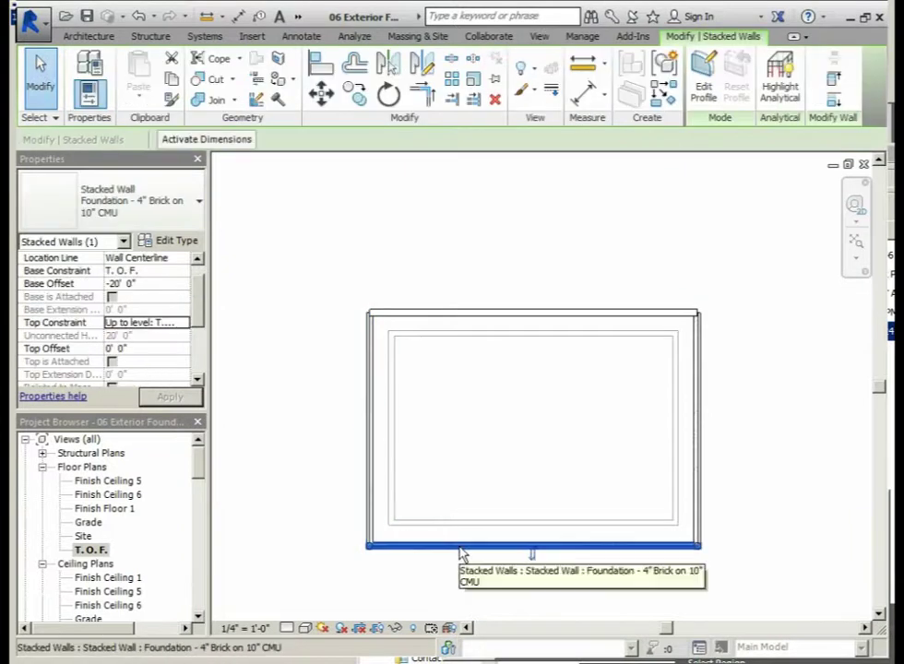
{"action": "left_click", "coordinate": [370, 449]}
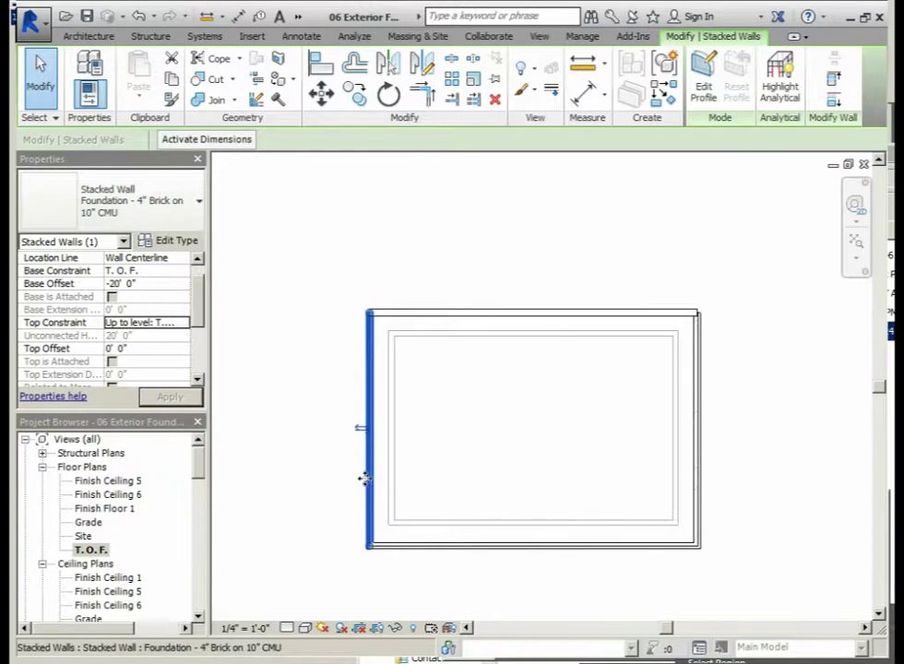
{"action": "left_click", "coordinate": [460, 548], "text": "ctrl"}
{"action": "left_click", "coordinate": [703, 468], "text": "ctrl"}
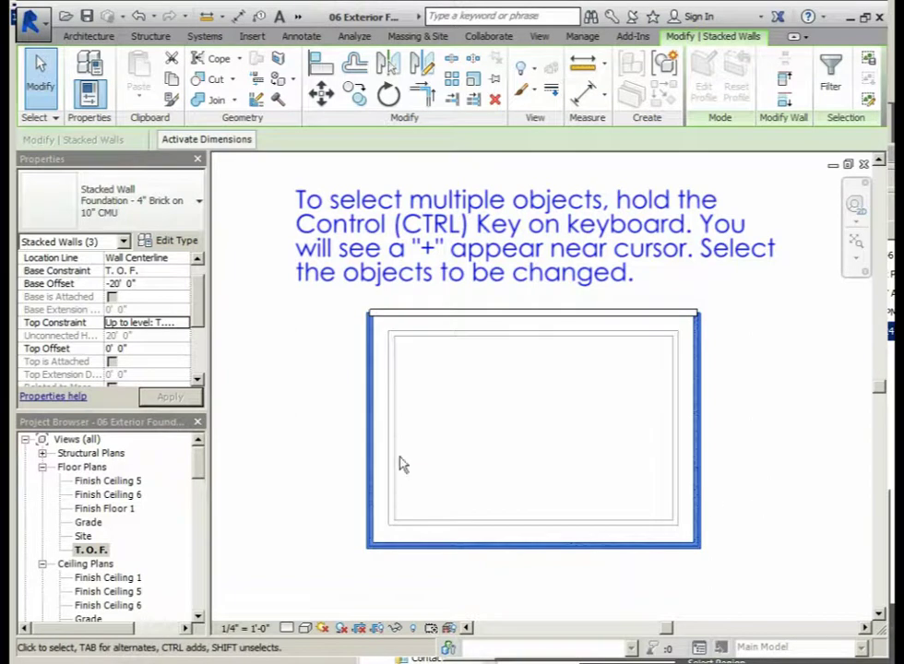
{"action": "left_click", "coordinate": [145, 284]}
{"action": "double_click", "coordinate": [145, 284]}
{"action": "type", "text": "0' 0"}
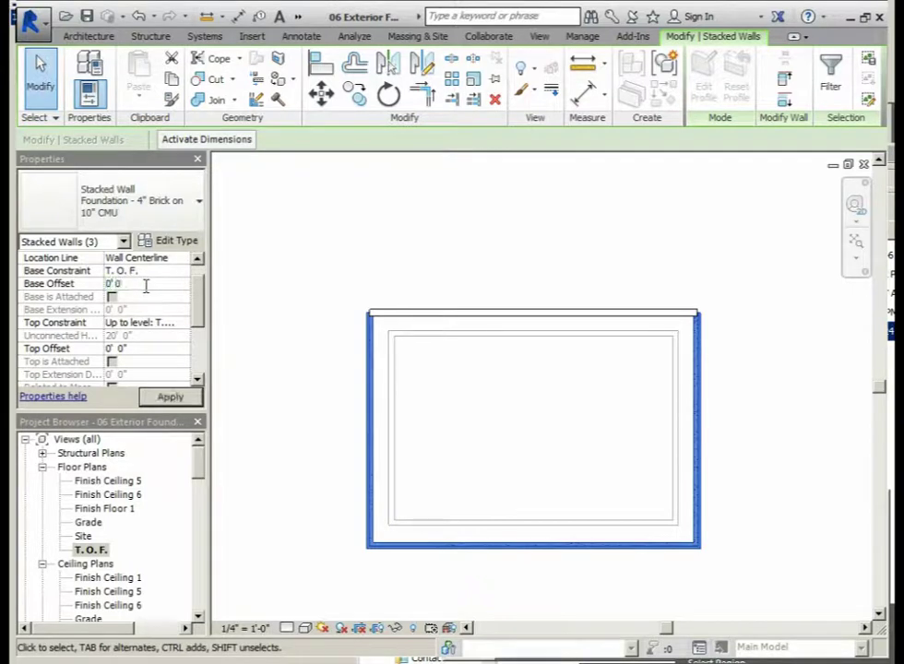
{"action": "type", "text": "\""}
{"action": "key", "text": "Return"}
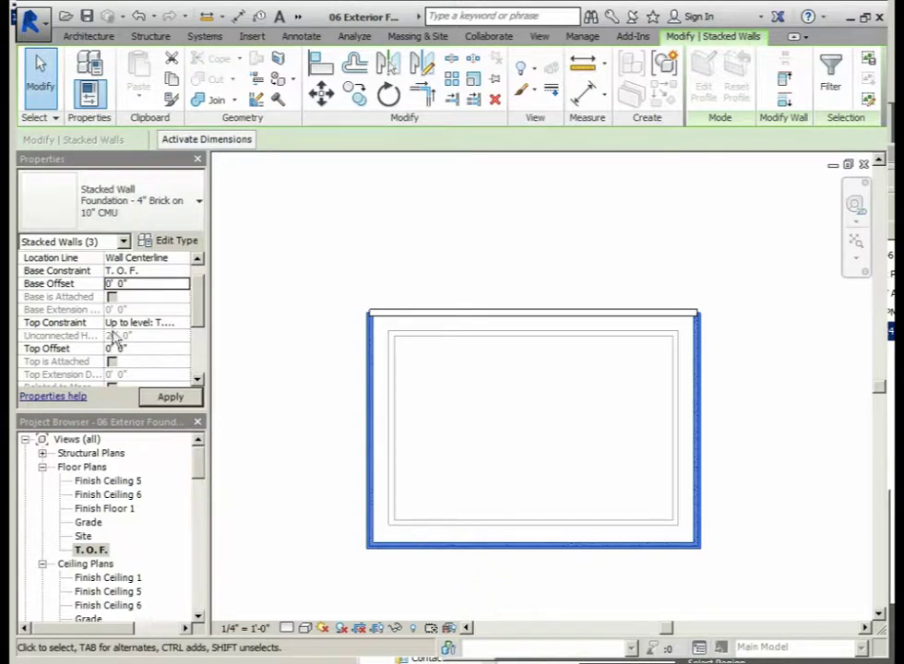
Constrain the tops of the three selected foundation walls up to level Finish Floor 1 and apply the change.
{"action": "left_click", "coordinate": [147, 323]}
{"action": "left_click", "coordinate": [183, 323]}
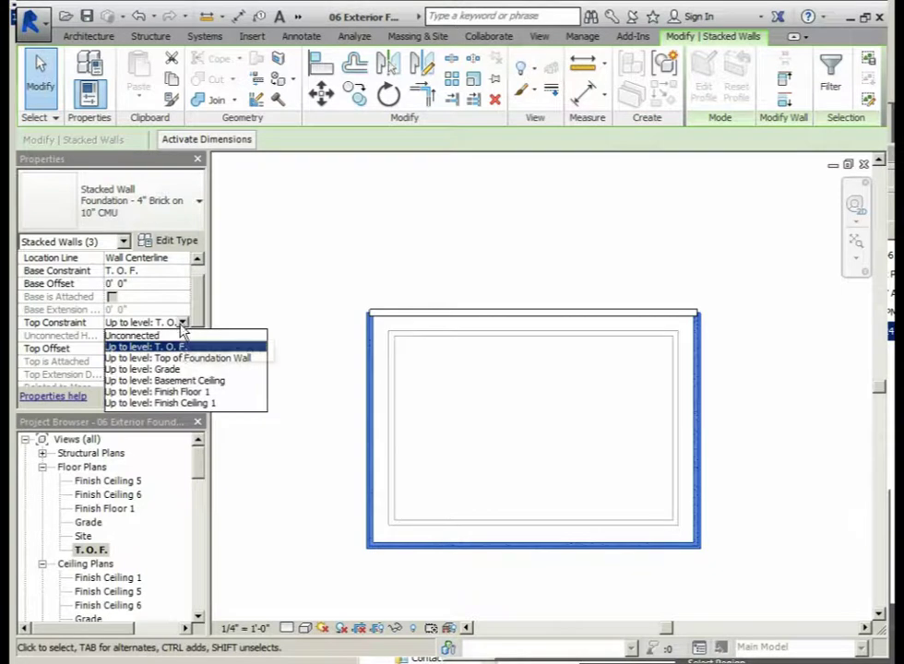
{"action": "left_click", "coordinate": [176, 392]}
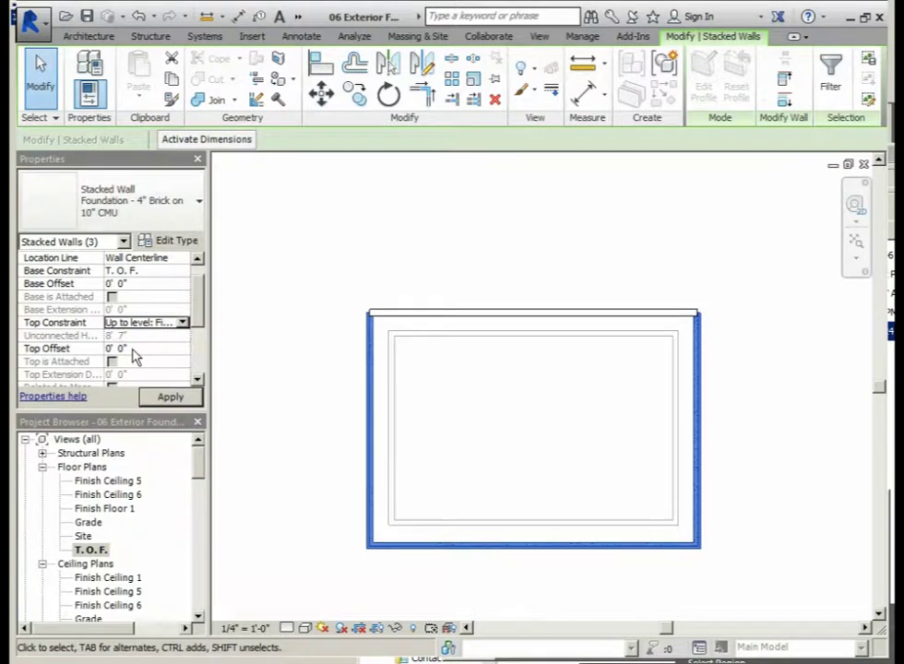
{"action": "left_click", "coordinate": [170, 397]}
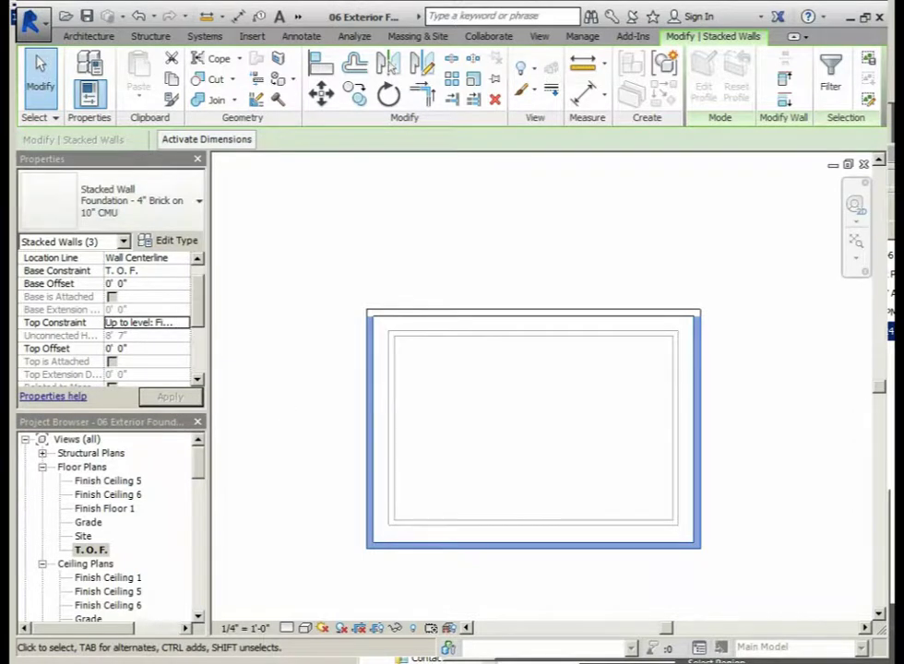
{"action": "scroll", "coordinate": [294, 449], "scroll_direction": "up", "scroll_amount": 2}
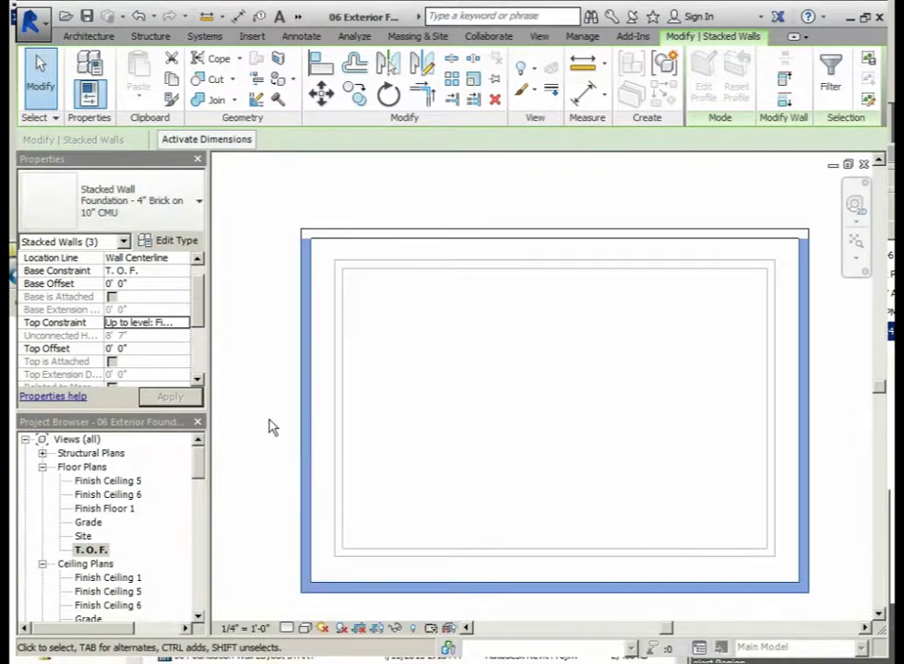
{"action": "left_click", "coordinate": [277, 366]}
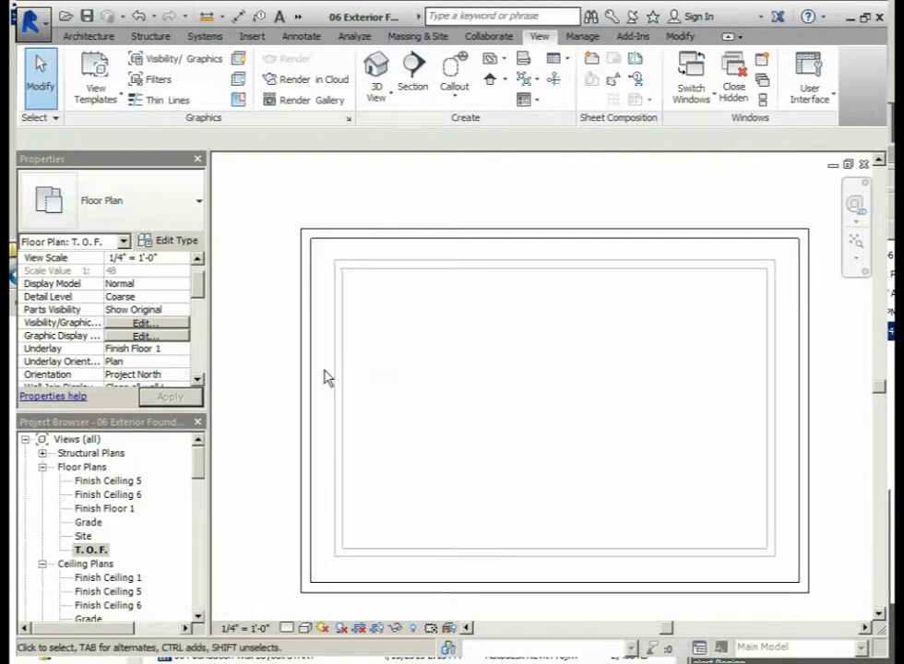
Place a Wall Section running horizontally through the west foundation wall, from outside the building to just inside the underlay walls.
{"action": "left_click", "coordinate": [92, 36]}
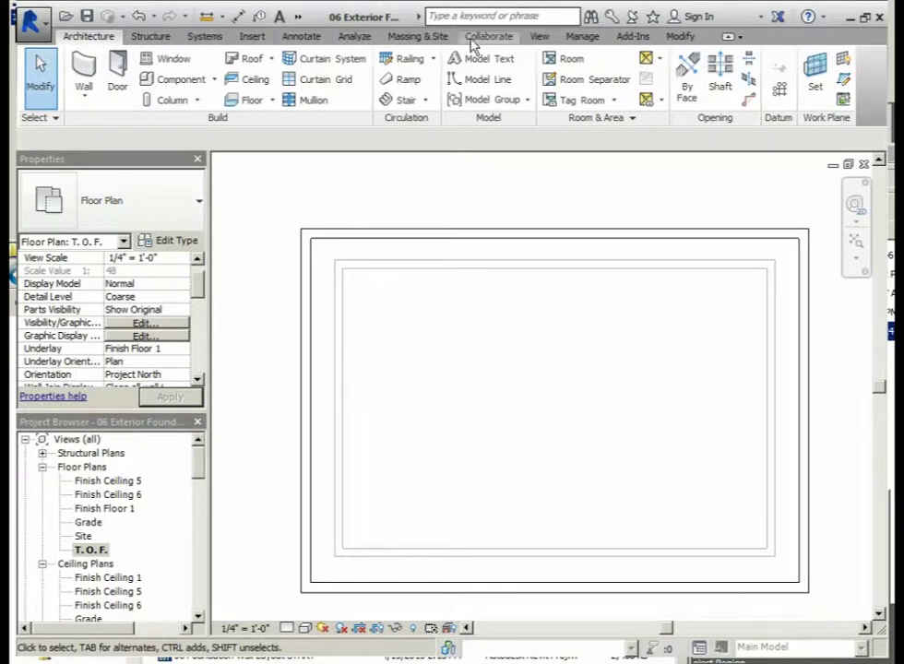
{"action": "left_click", "coordinate": [540, 37]}
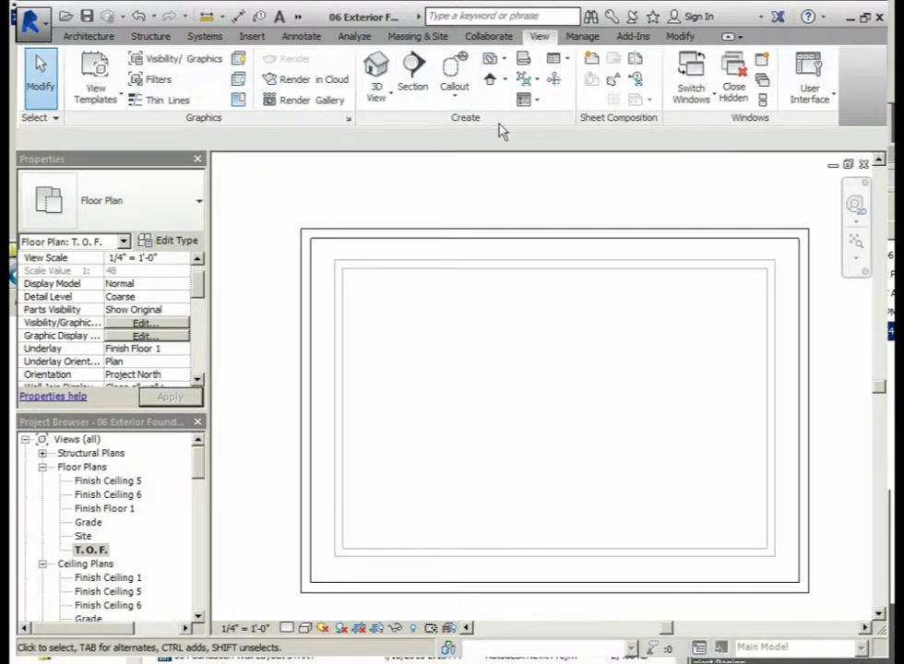
{"action": "left_click", "coordinate": [415, 81]}
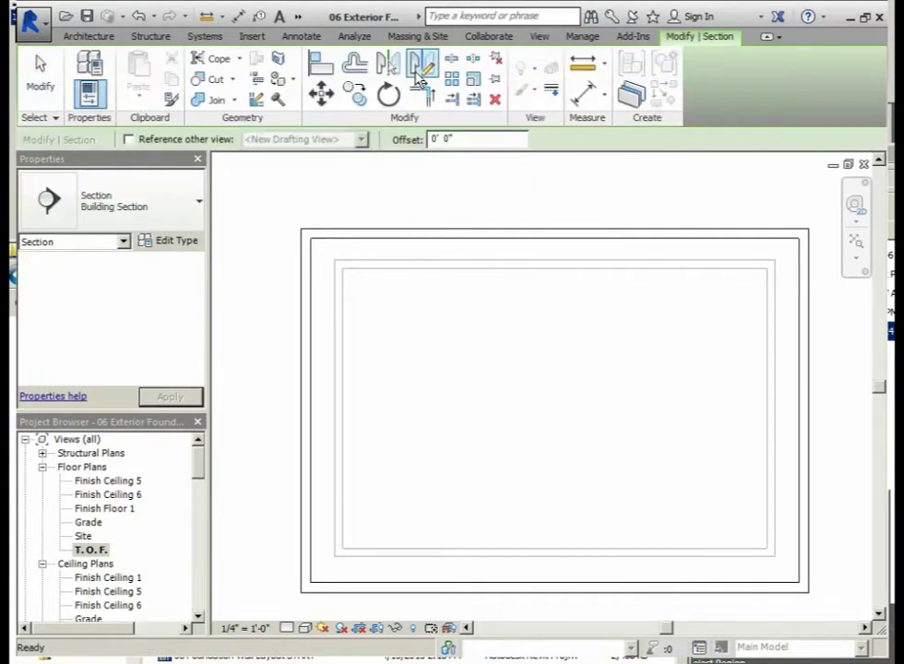
{"action": "left_click", "coordinate": [198, 206]}
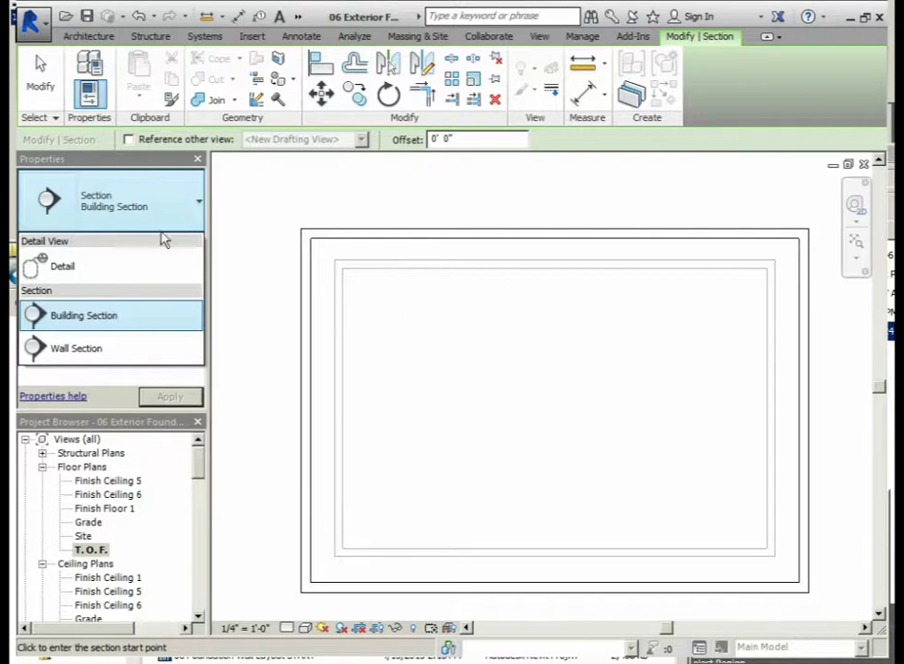
{"action": "left_click", "coordinate": [86, 356]}
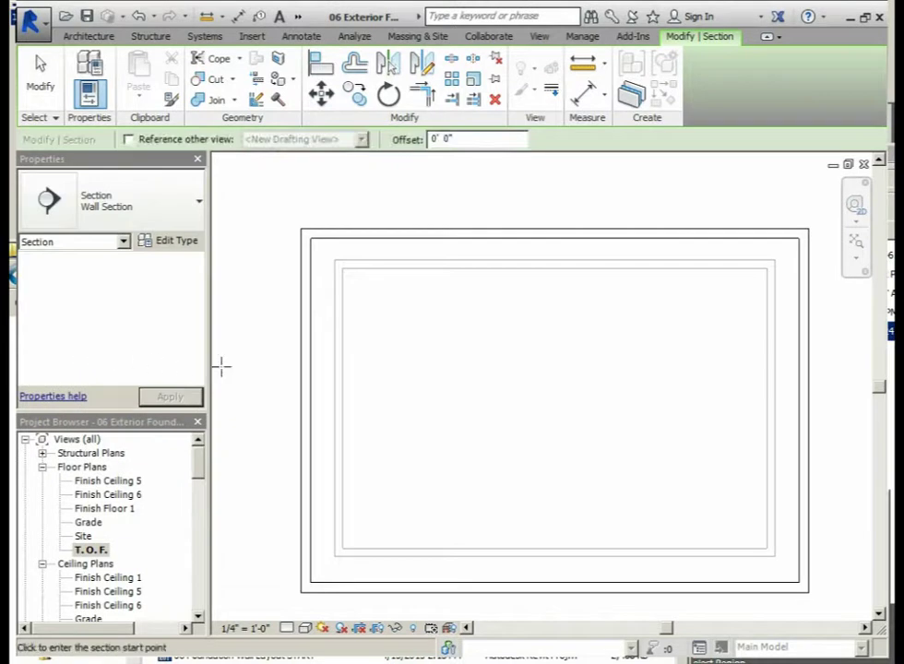
{"action": "left_click", "coordinate": [270, 395]}
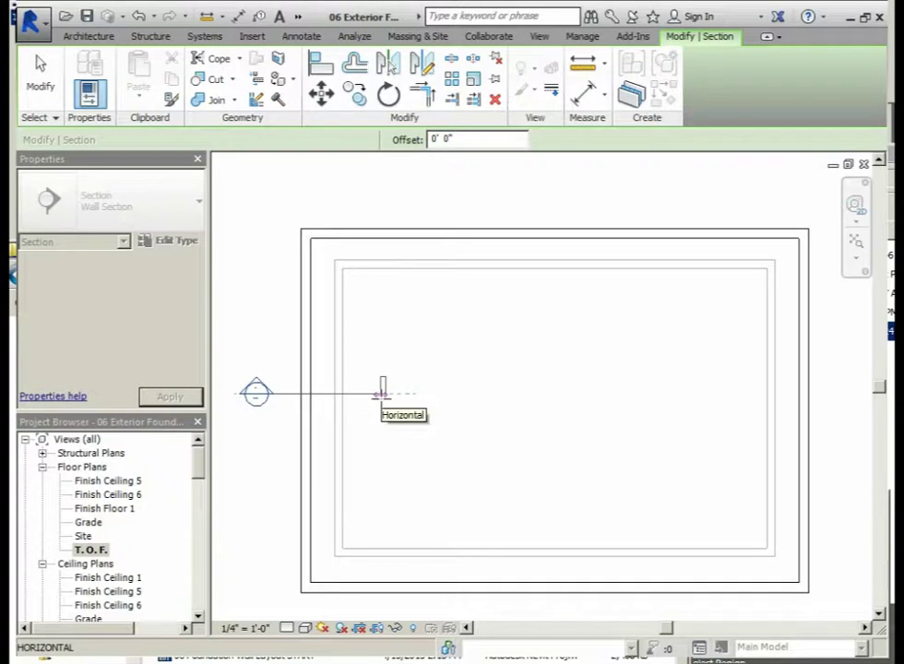
{"action": "left_click", "coordinate": [381, 394]}
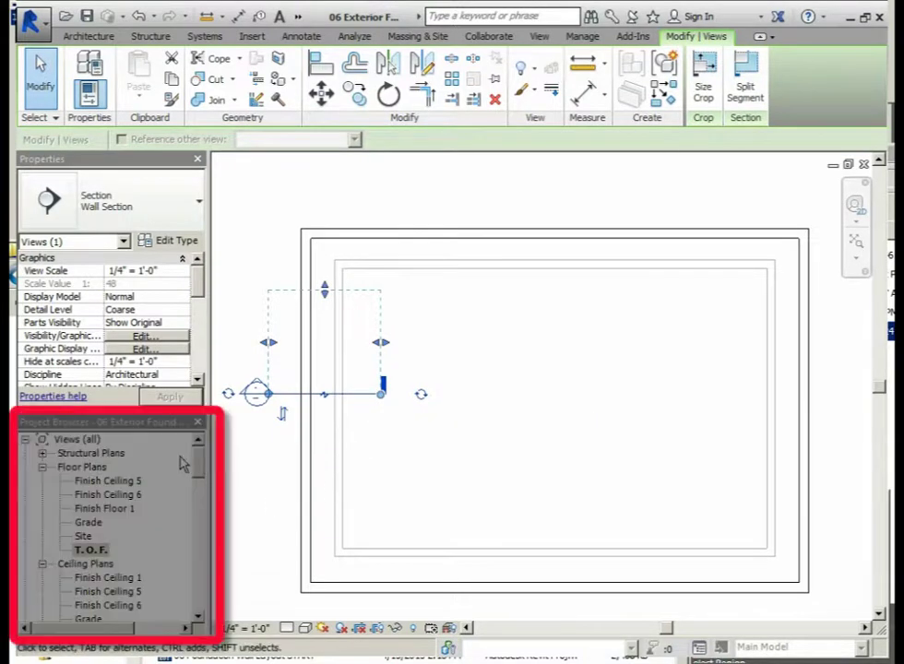
Open the Section 1 view from the wall sections.
{"action": "left_click_drag", "start_coordinate": [203, 464], "coordinate": [204, 502]}
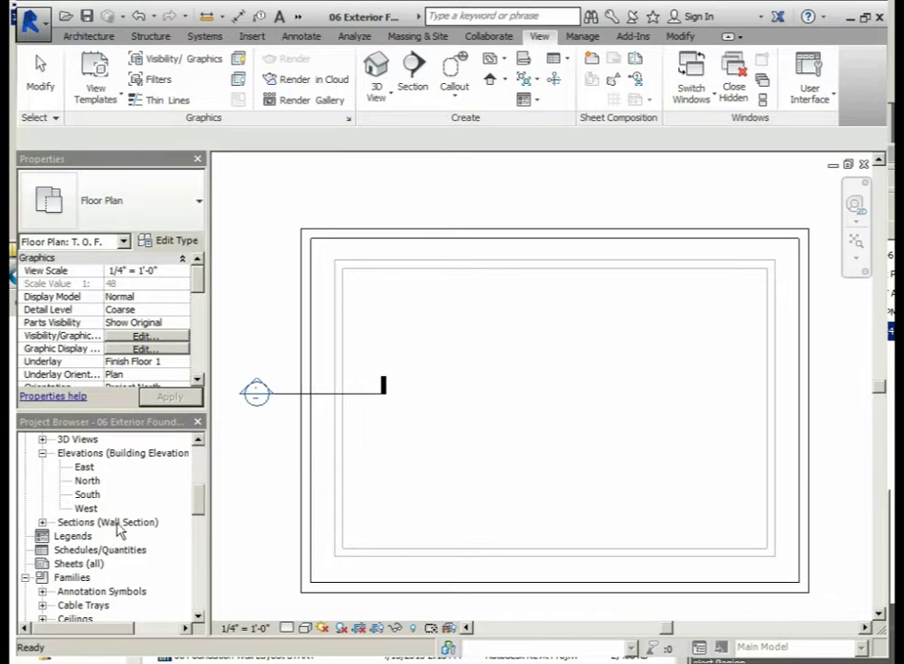
{"action": "left_click", "coordinate": [41, 523]}
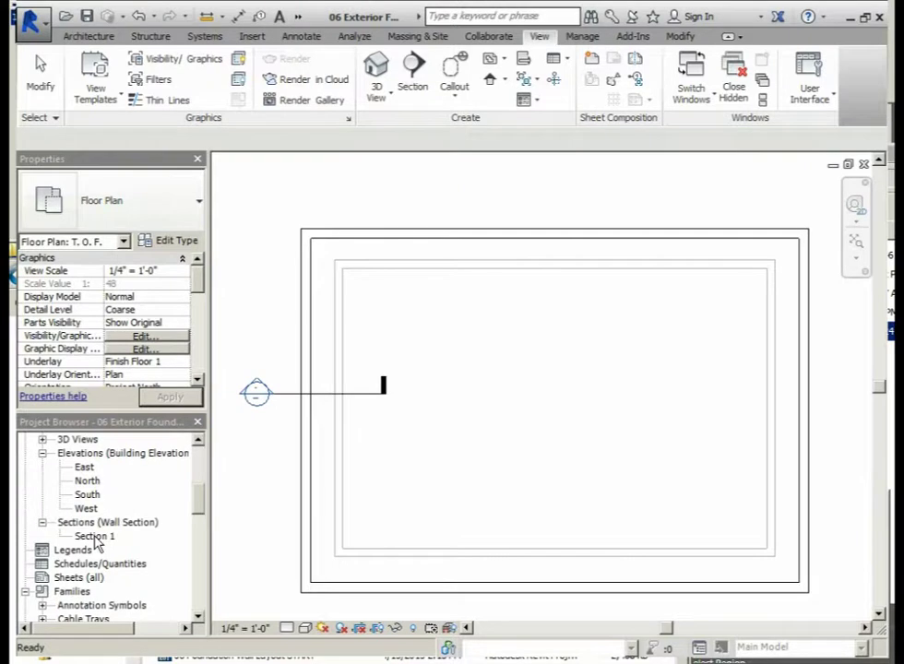
{"action": "double_click", "coordinate": [94, 536]}
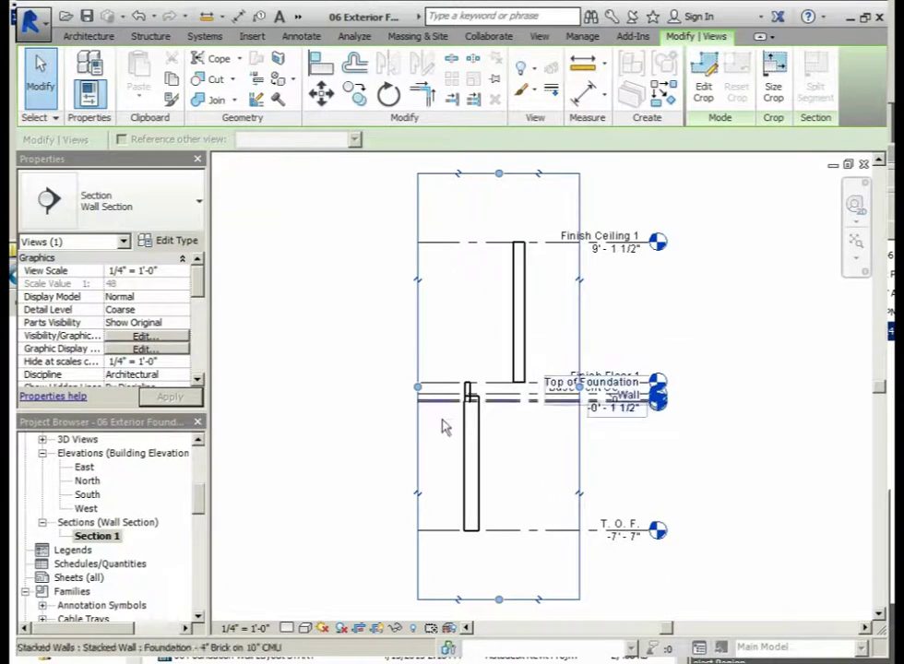
Set the section view's scale to 1" = 1'-0" and its detail level to Medium.
{"action": "left_click", "coordinate": [246, 633]}
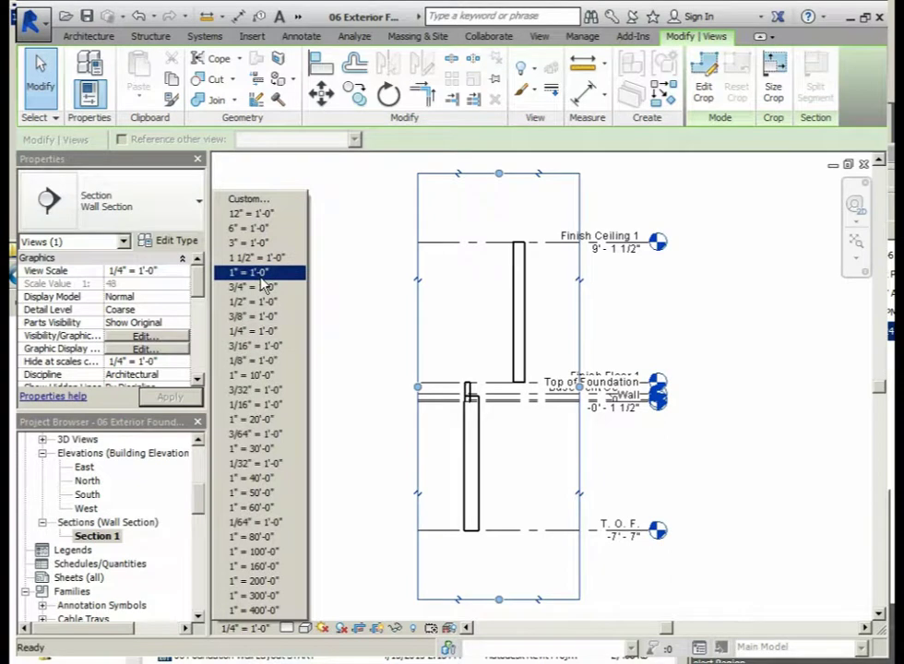
{"action": "left_click", "coordinate": [260, 275]}
{"action": "left_click", "coordinate": [262, 283]}
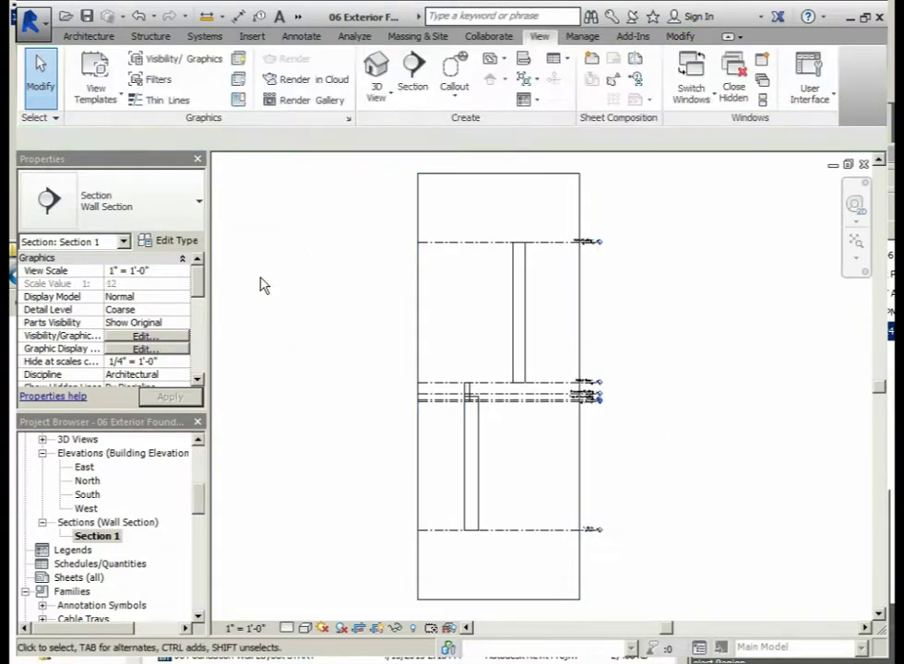
{"action": "left_click", "coordinate": [287, 629]}
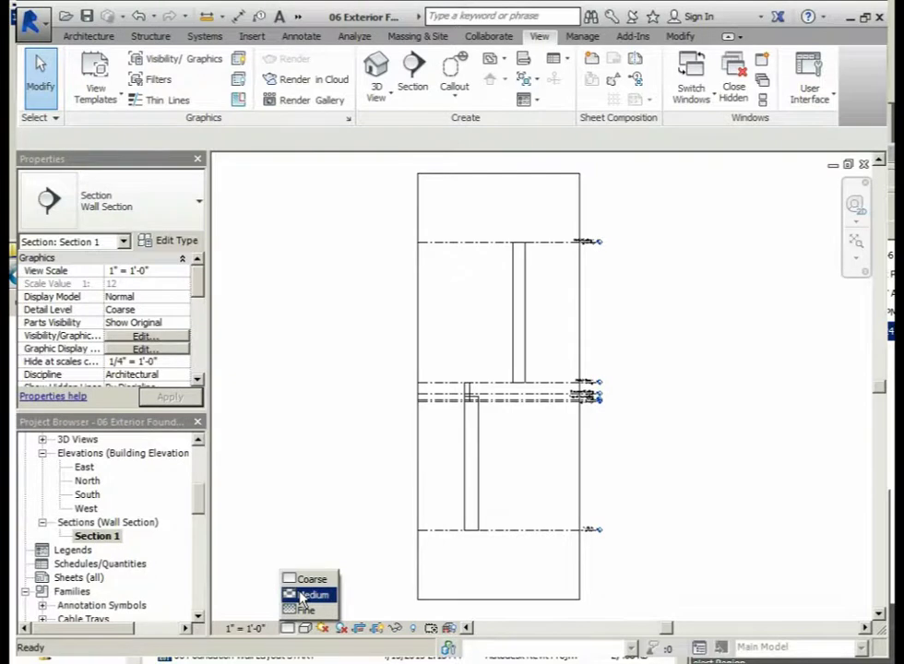
{"action": "left_click", "coordinate": [301, 596]}
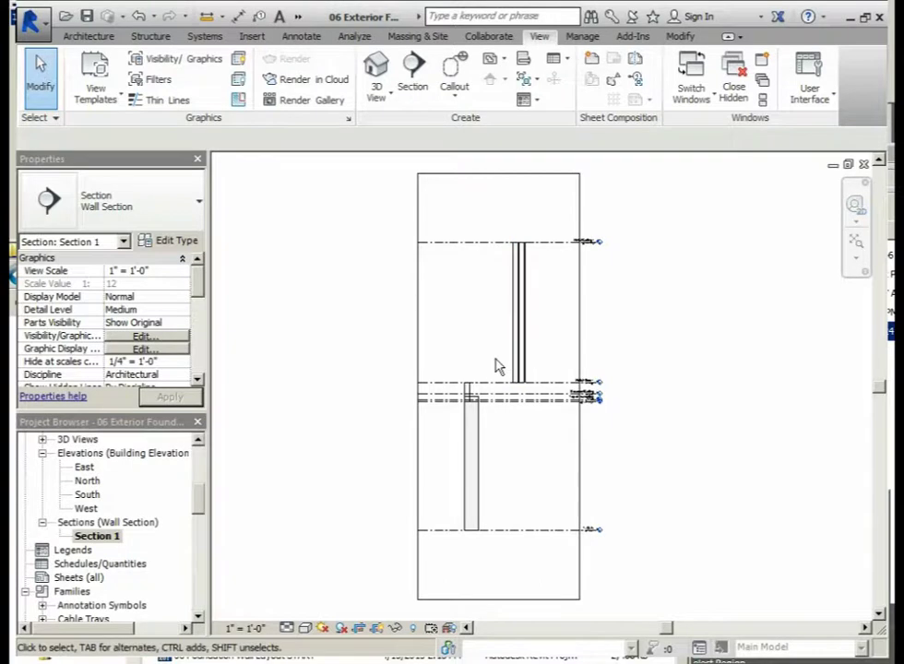
Examine the foundation wall and the offset exterior wall above it close up around the Finish Floor 1 level.
{"action": "middle_click_drag", "start_coordinate": [518, 403], "coordinate": [551, 403]}
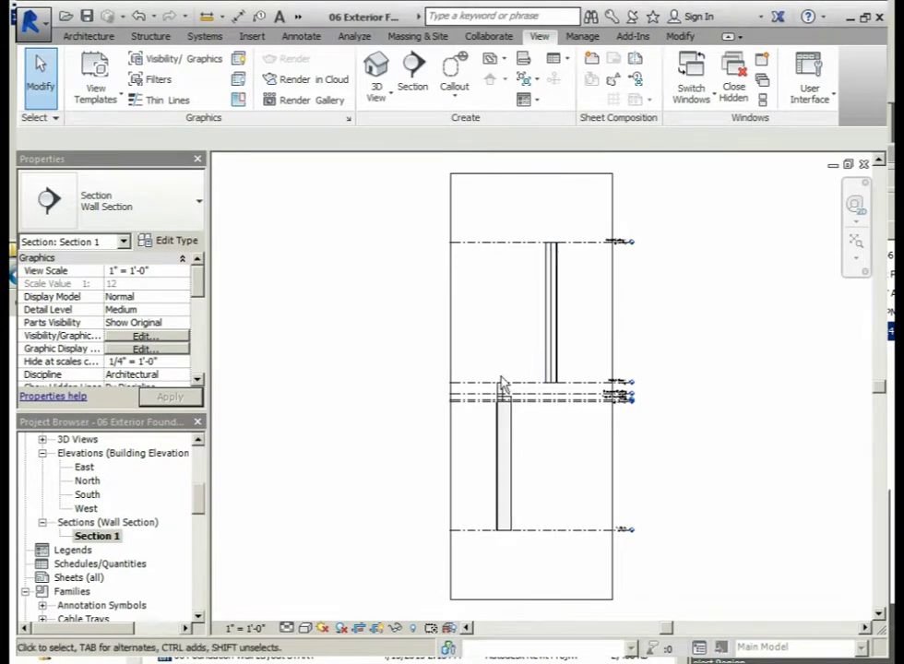
{"action": "left_click", "coordinate": [499, 442]}
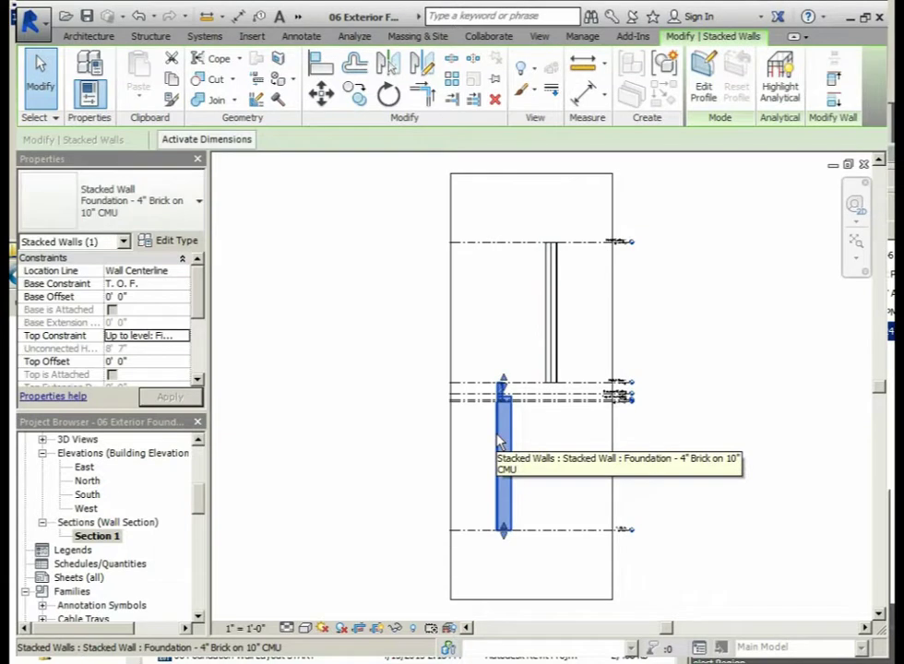
{"action": "left_click", "coordinate": [566, 441]}
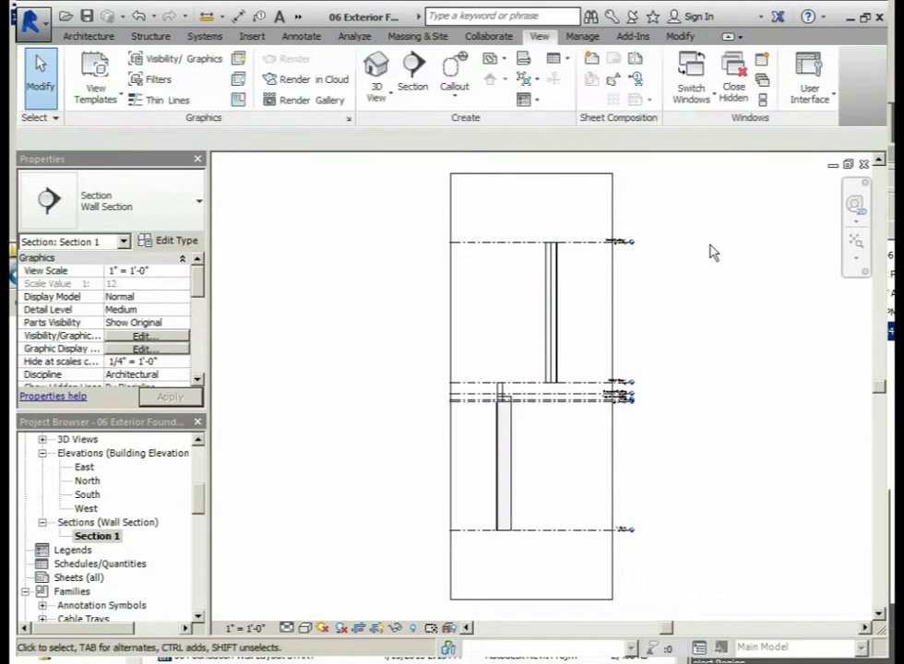
{"action": "left_click", "coordinate": [858, 261]}
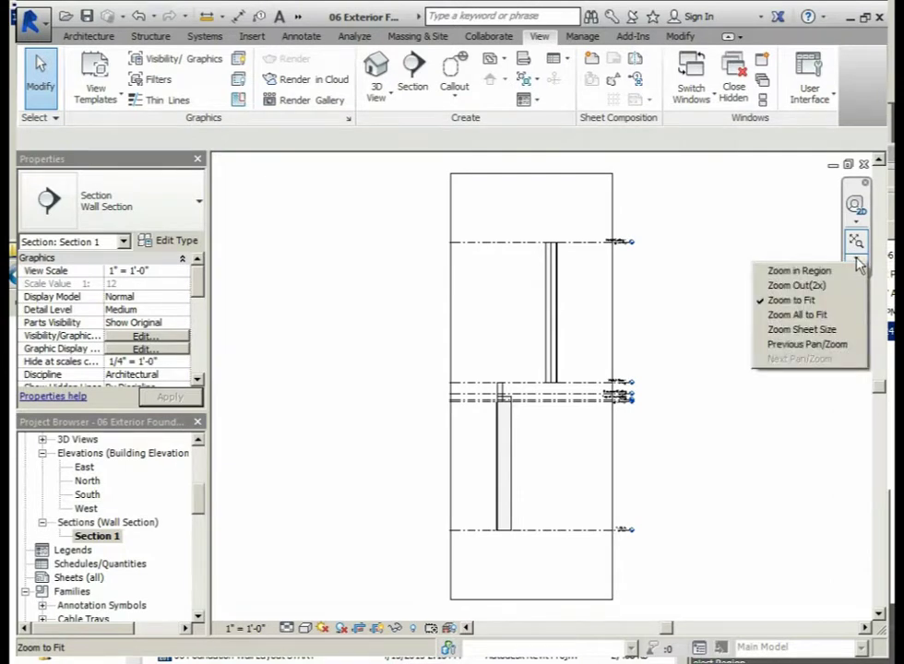
{"action": "left_click", "coordinate": [792, 271]}
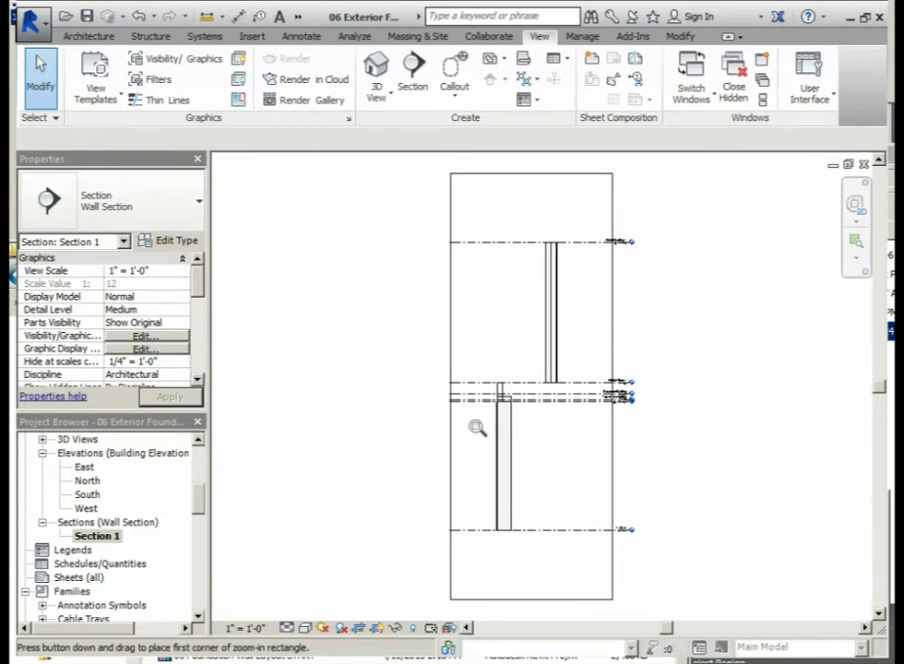
{"action": "left_click_drag", "start_coordinate": [479, 425], "coordinate": [583, 360]}
{"action": "left_click_drag", "start_coordinate": [580, 343], "coordinate": [584, 344]}
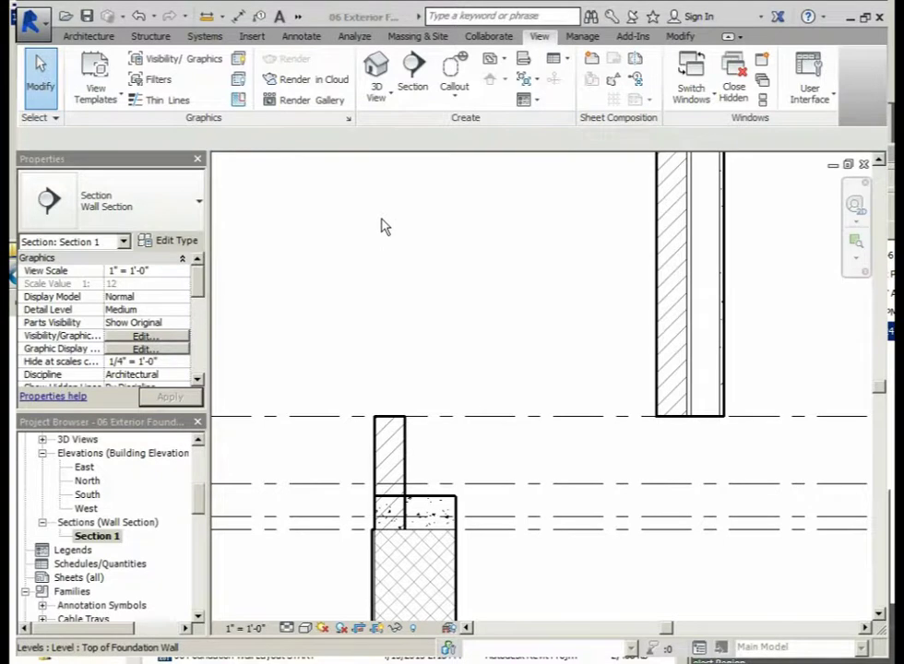
Align the west foundation wall's outer brick face with the upper wall's exterior face, preferring Wall faces, and lock the alignment.
{"action": "left_click", "coordinate": [681, 36]}
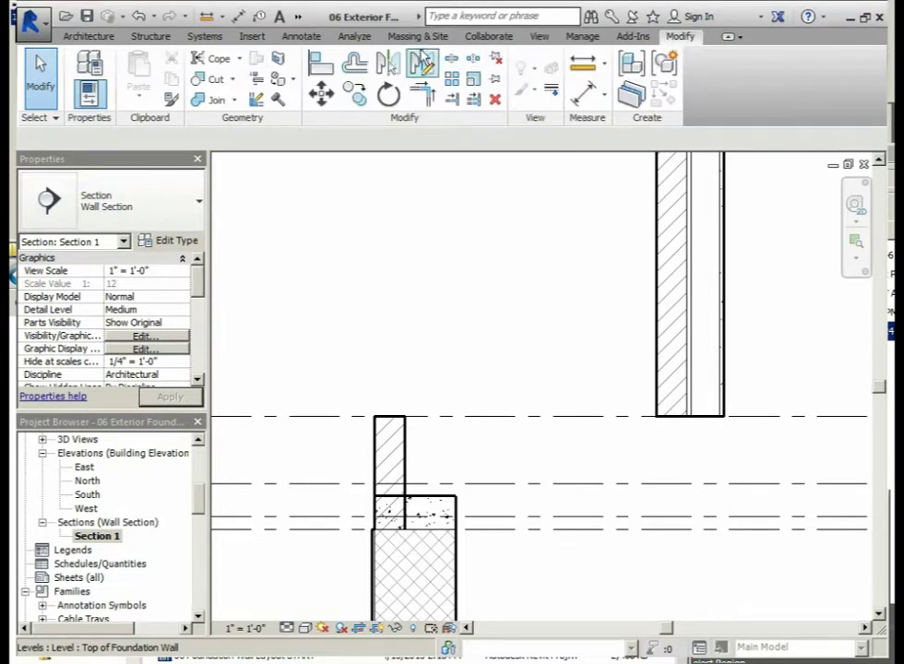
{"action": "left_click", "coordinate": [316, 61]}
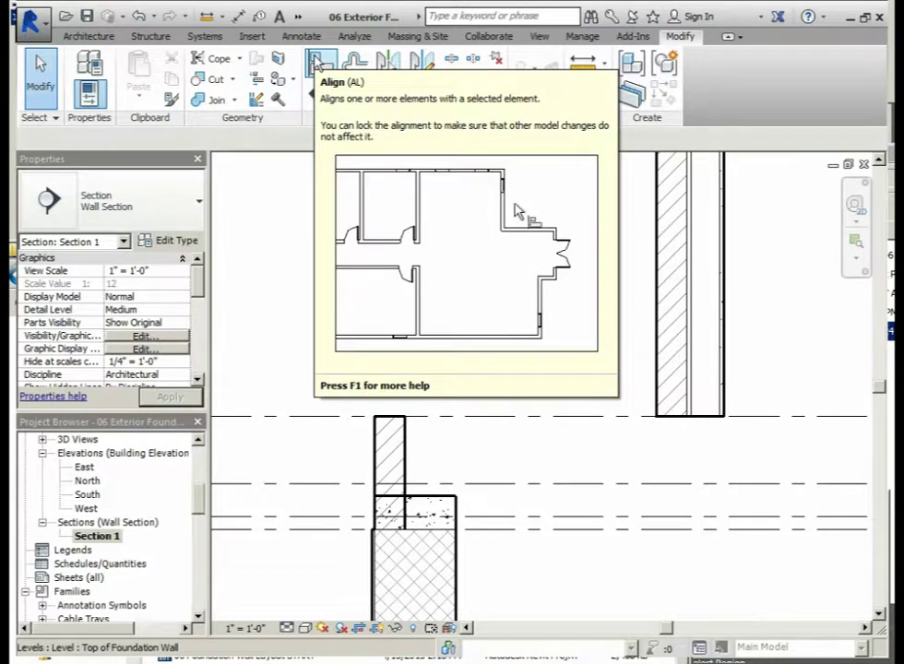
{"action": "left_click", "coordinate": [320, 61]}
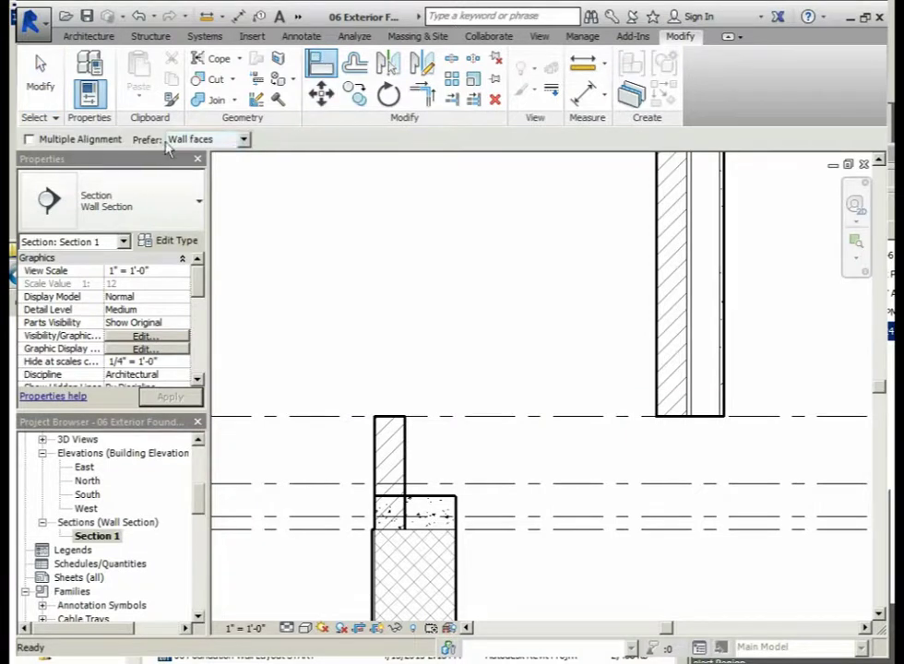
{"action": "left_click", "coordinate": [244, 140]}
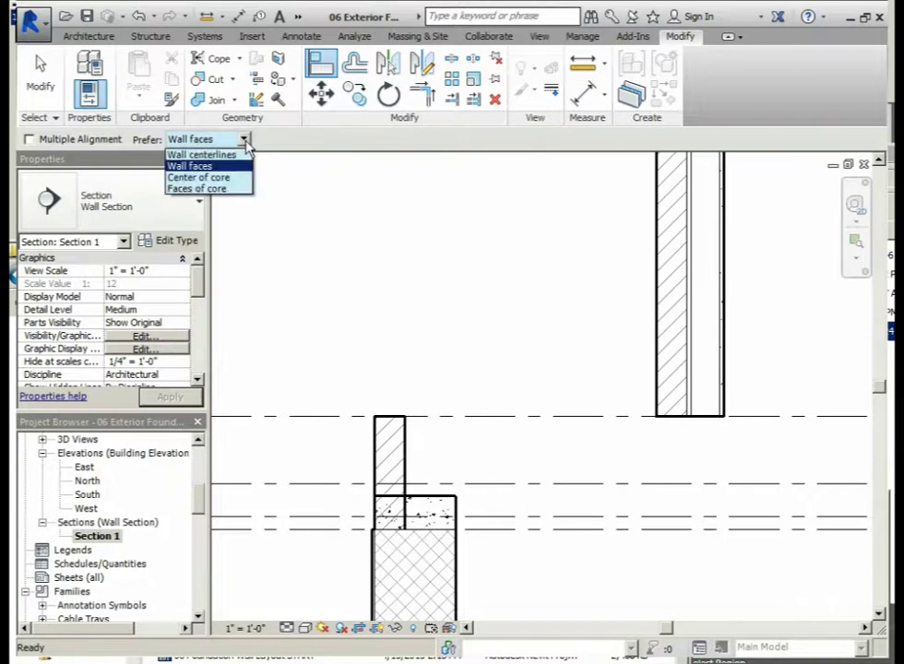
{"action": "left_click", "coordinate": [195, 167]}
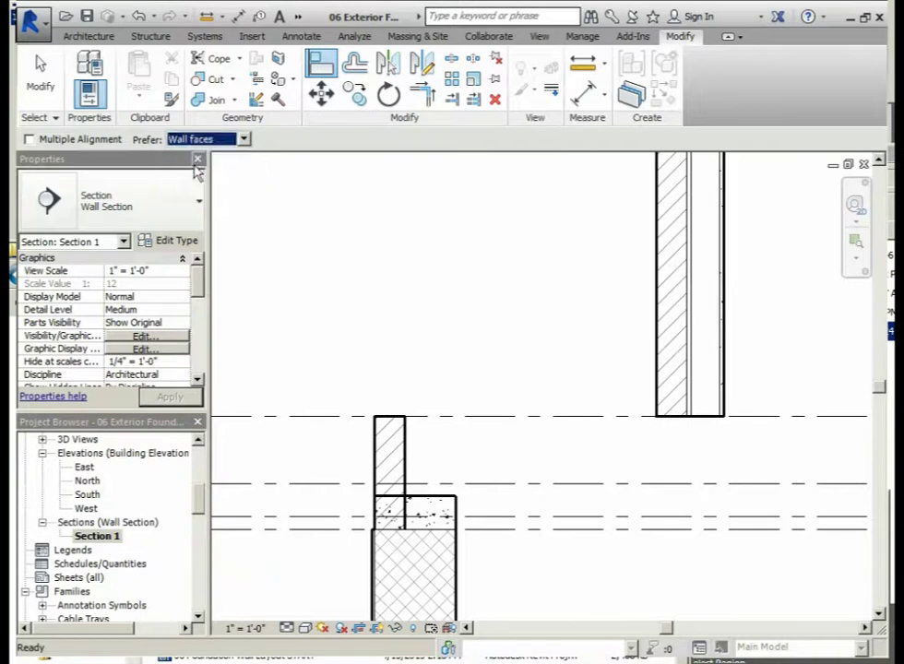
{"action": "left_click", "coordinate": [659, 265]}
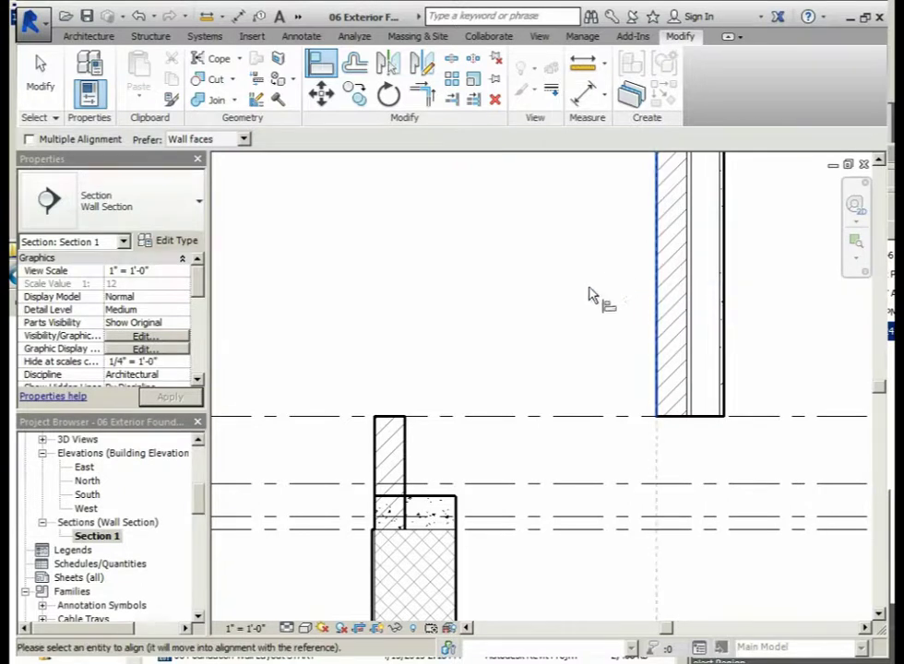
{"action": "left_click", "coordinate": [375, 450]}
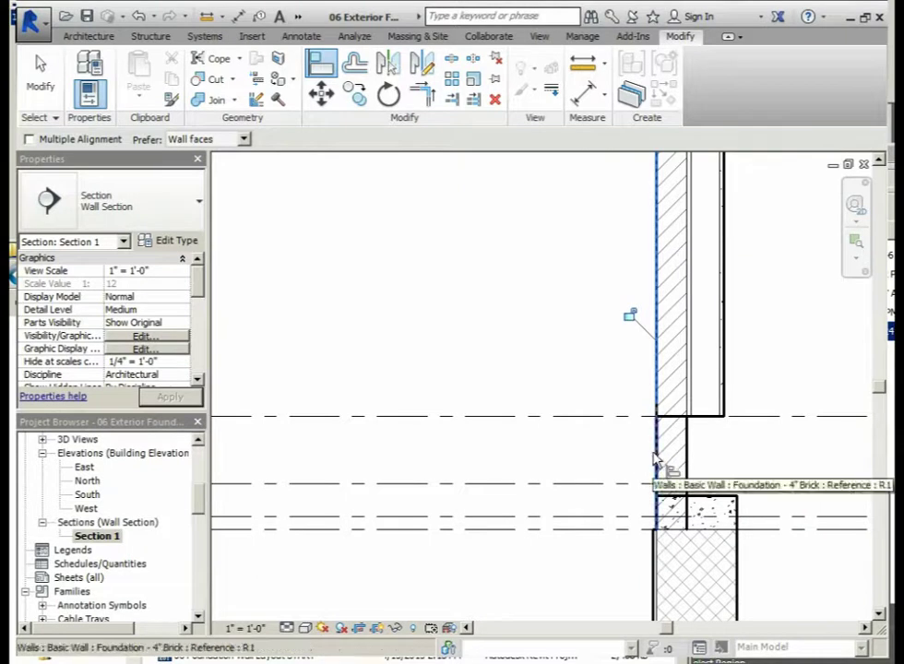
{"action": "left_click", "coordinate": [657, 378]}
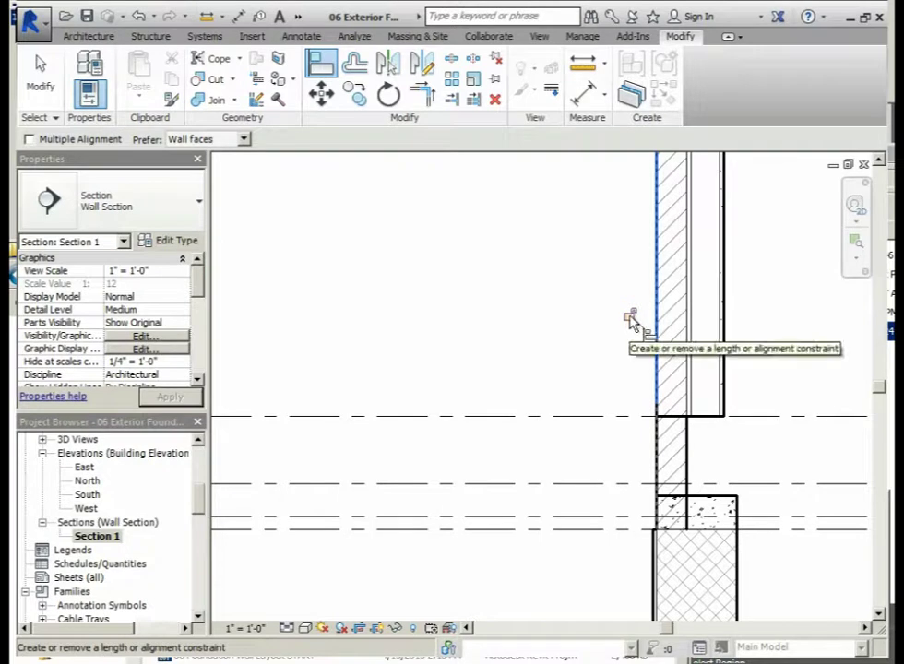
{"action": "left_click", "coordinate": [631, 314]}
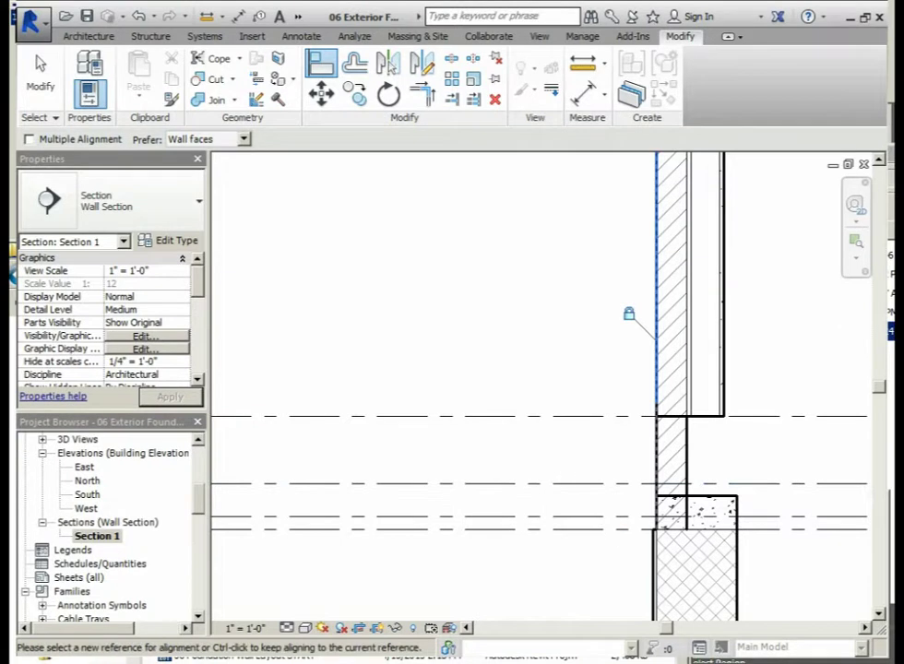
In the T. O. F. floor plan, move the Section 1 mark across the building so it cuts through the east foundation wall.
{"action": "left_click_drag", "start_coordinate": [198, 500], "coordinate": [196, 458]}
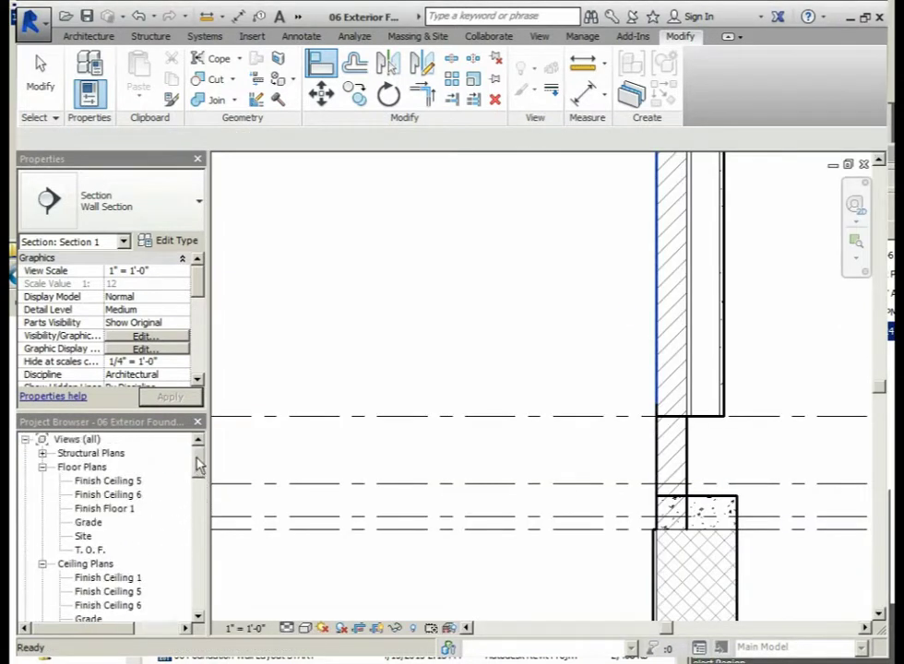
{"action": "left_click", "coordinate": [81, 467]}
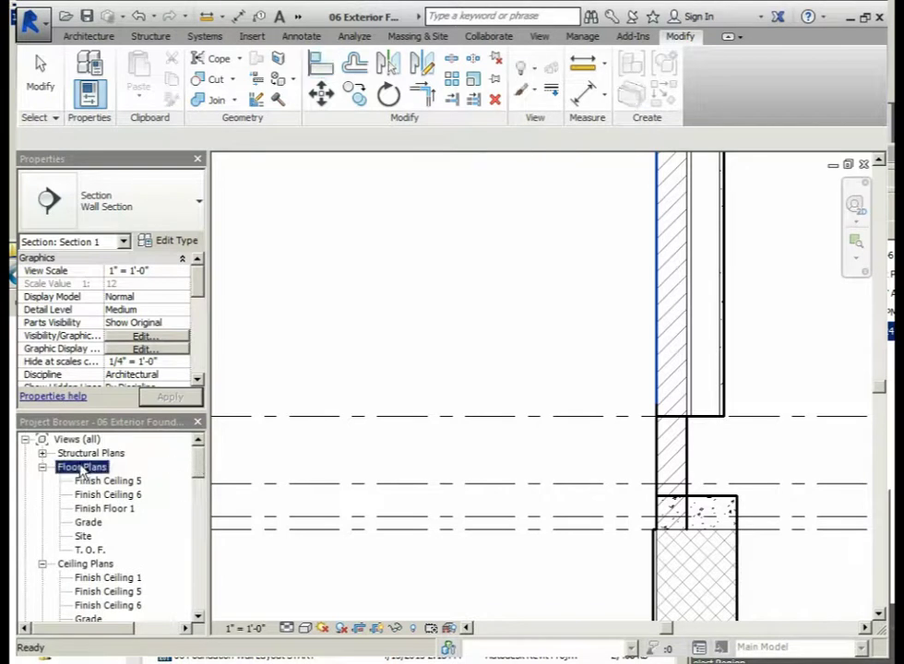
{"action": "double_click", "coordinate": [91, 551]}
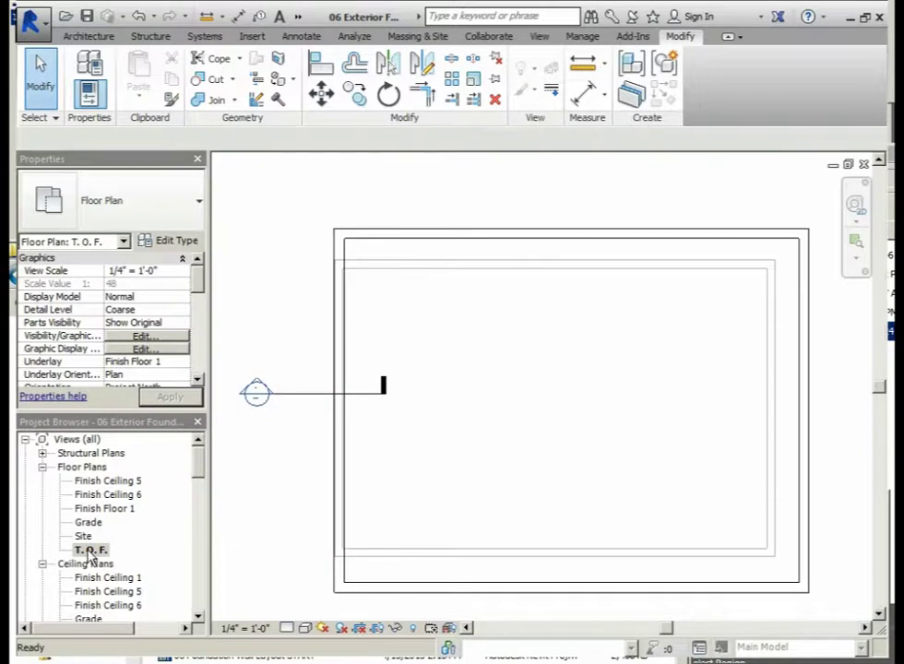
{"action": "left_click", "coordinate": [304, 399]}
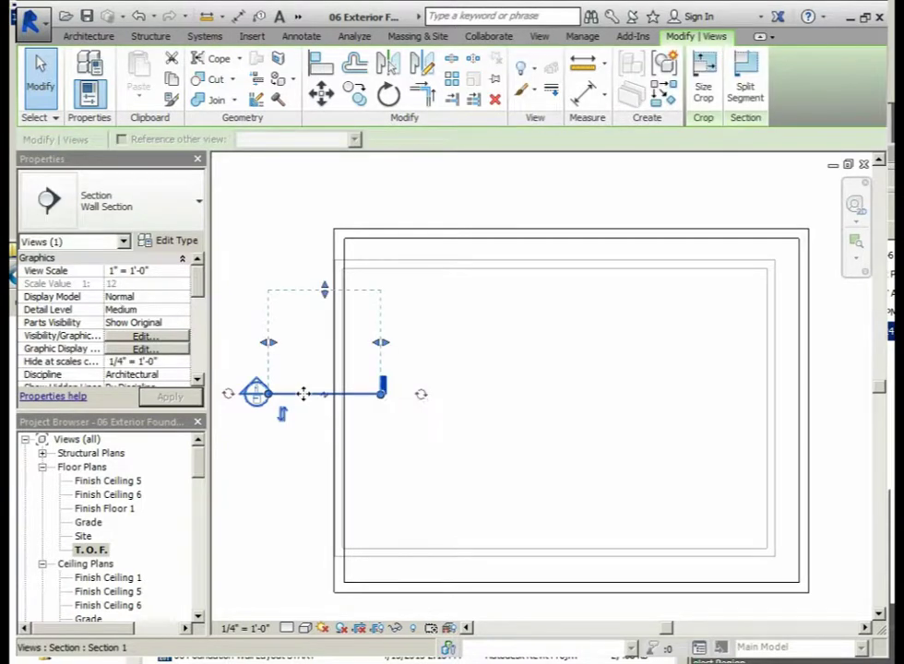
{"action": "left_click_drag", "start_coordinate": [304, 394], "coordinate": [769, 406]}
{"action": "left_click", "coordinate": [666, 486]}
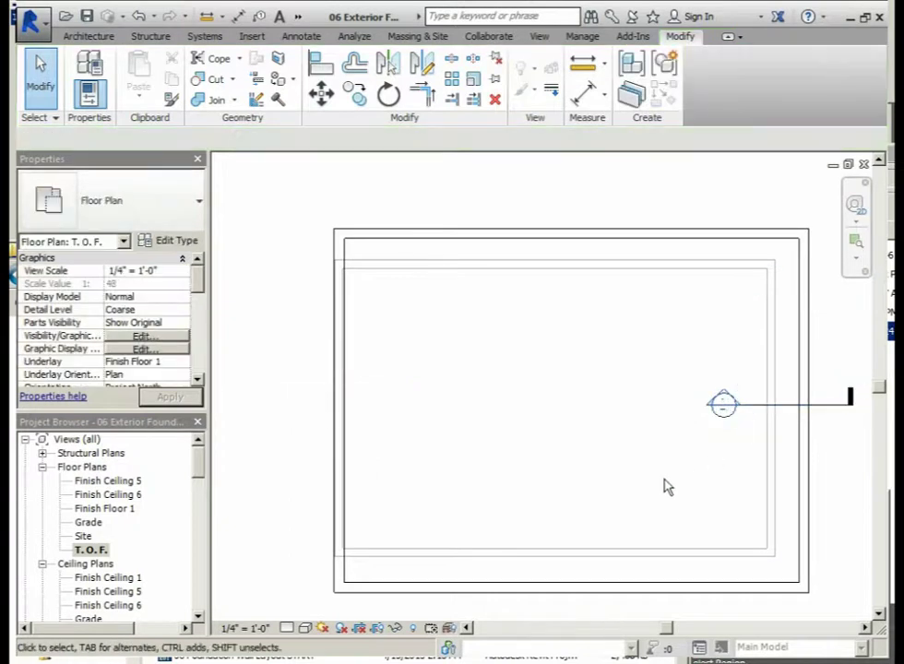
In the Section 1 view, align the east foundation wall's outer brick face with the upper wall's exterior face and lock the alignment.
{"action": "left_click_drag", "start_coordinate": [200, 460], "coordinate": [200, 503]}
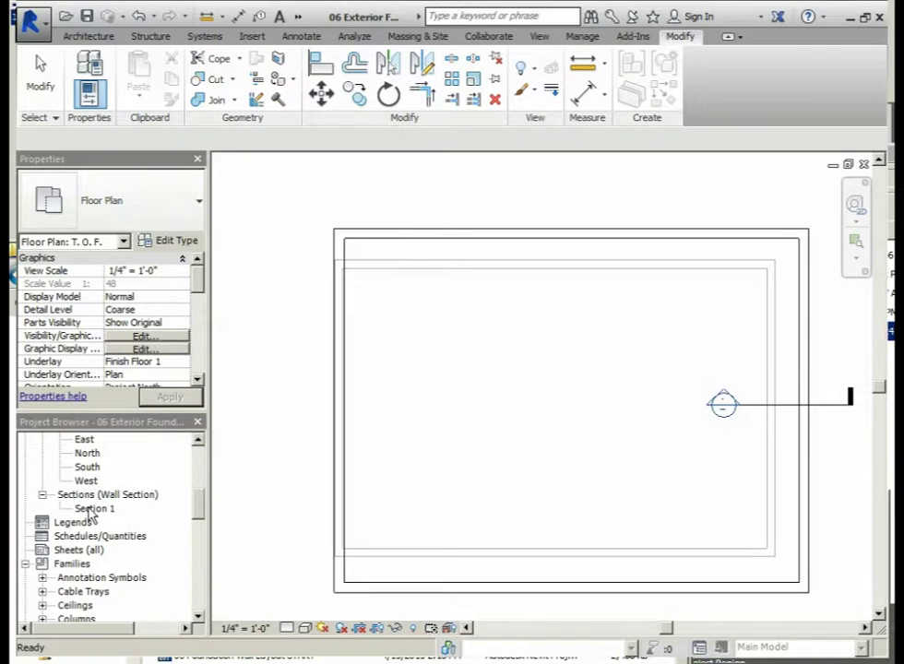
{"action": "double_click", "coordinate": [92, 508]}
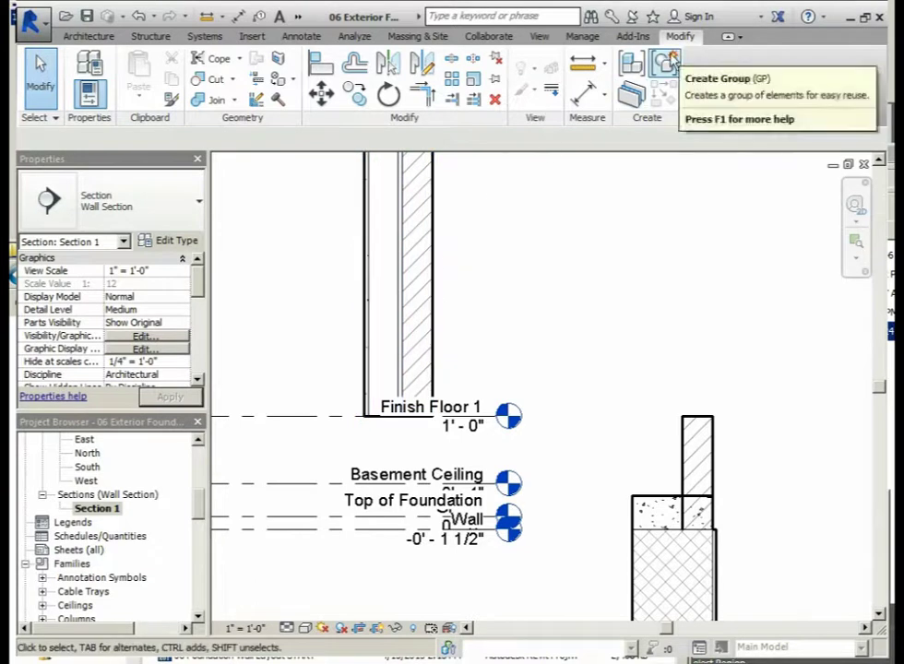
{"action": "left_click", "coordinate": [322, 65]}
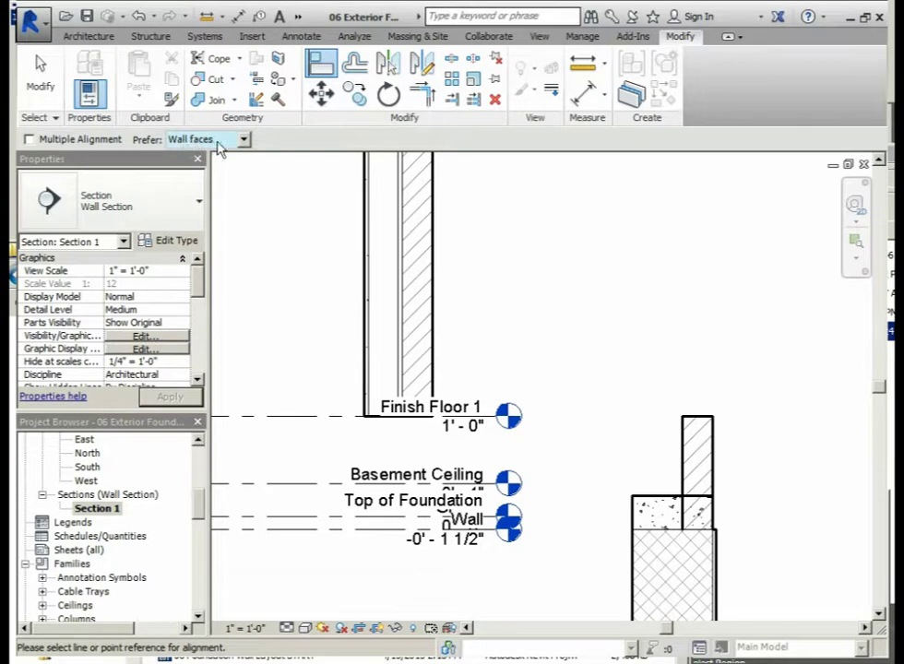
{"action": "left_click", "coordinate": [434, 231]}
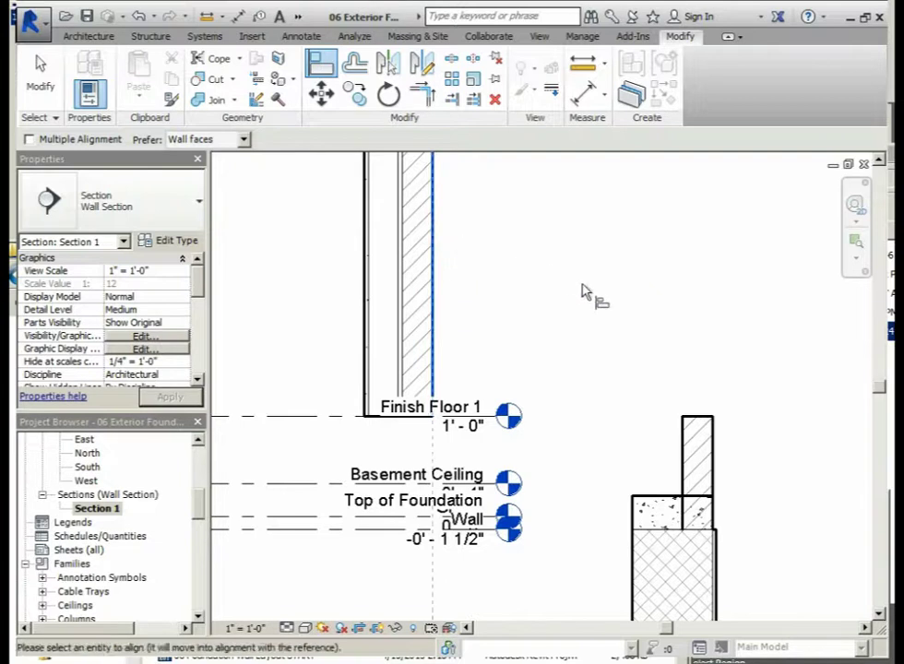
{"action": "left_click", "coordinate": [715, 452]}
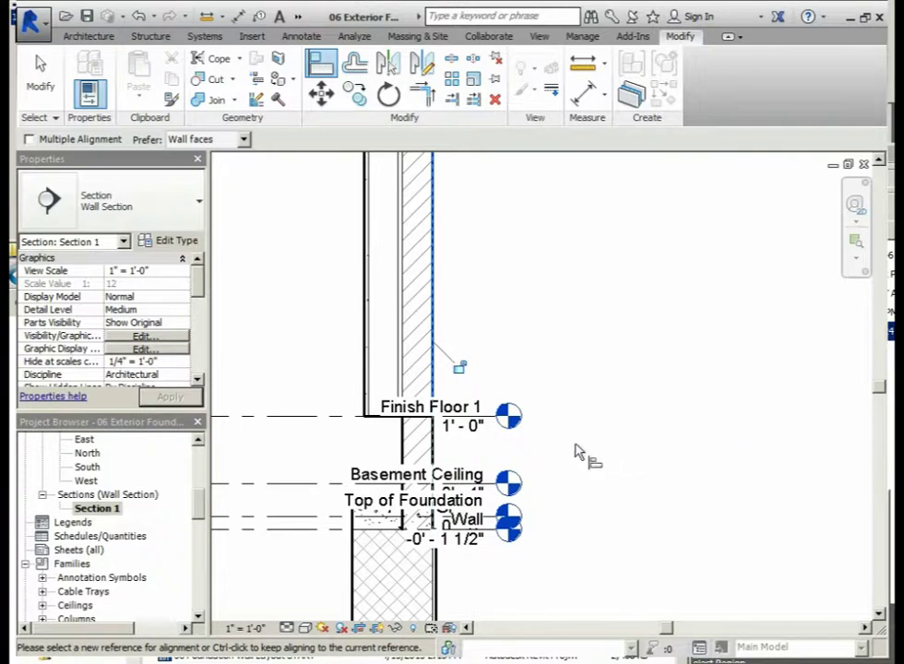
{"action": "left_click", "coordinate": [432, 289]}
{"action": "left_click", "coordinate": [461, 369]}
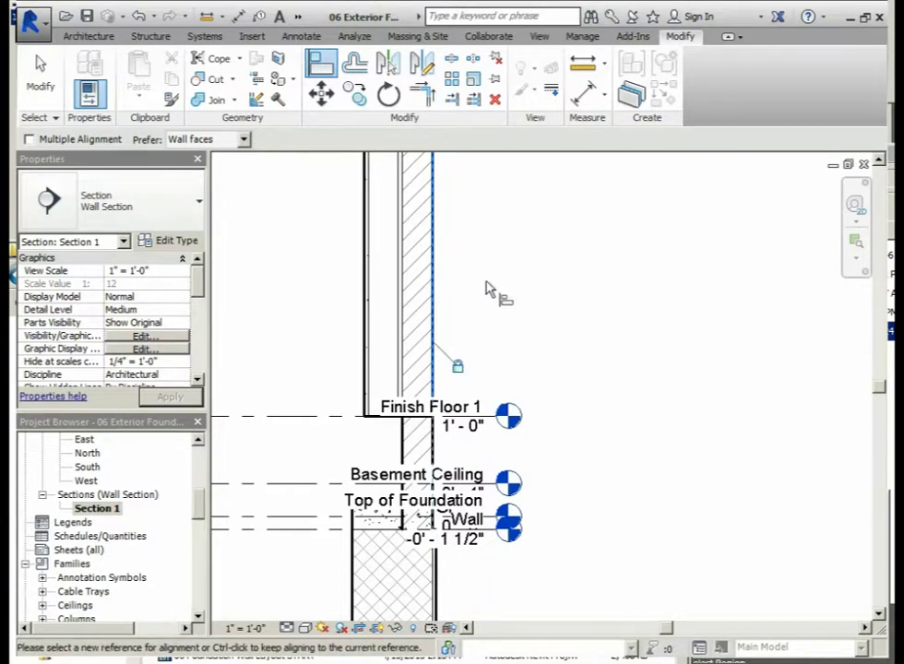
{"action": "key", "text": "Escape"}
In the T. O. F. floor plan, place a vertical Wall Section through the north foundation wall, from outside to just inside the building.
{"action": "left_click_drag", "start_coordinate": [203, 515], "coordinate": [200, 471]}
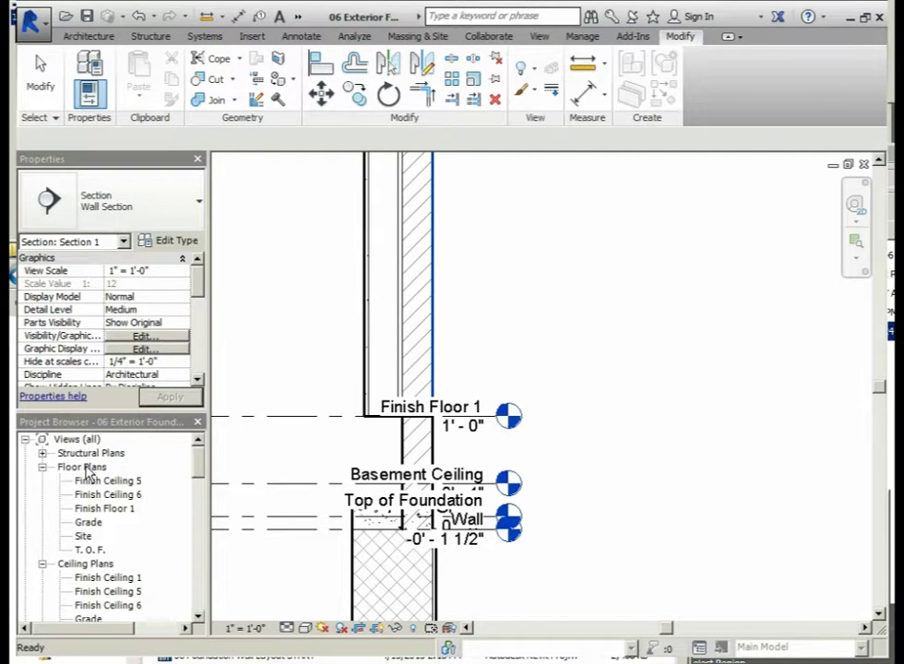
{"action": "double_click", "coordinate": [90, 550]}
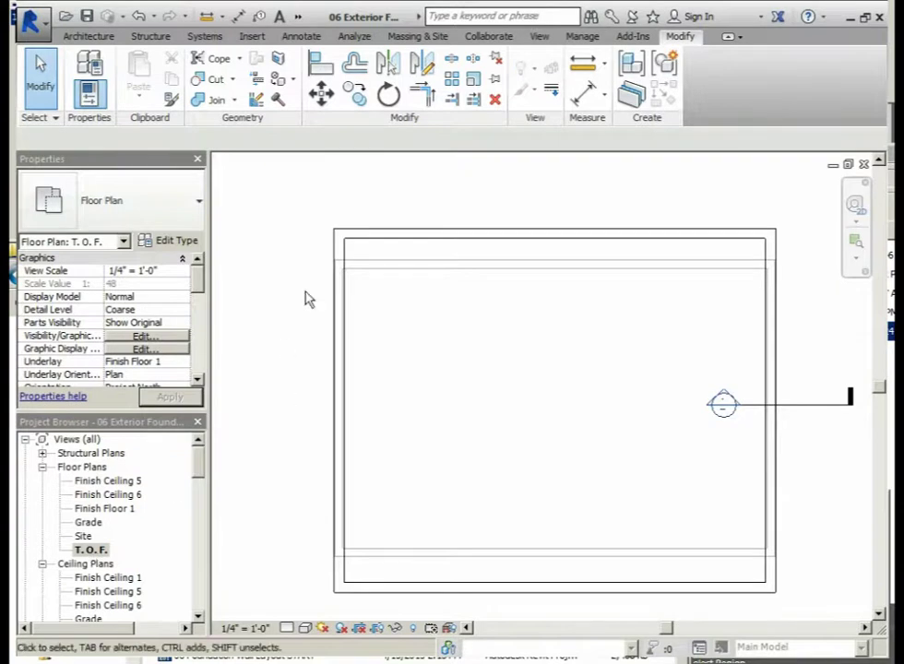
{"action": "left_click", "coordinate": [540, 37]}
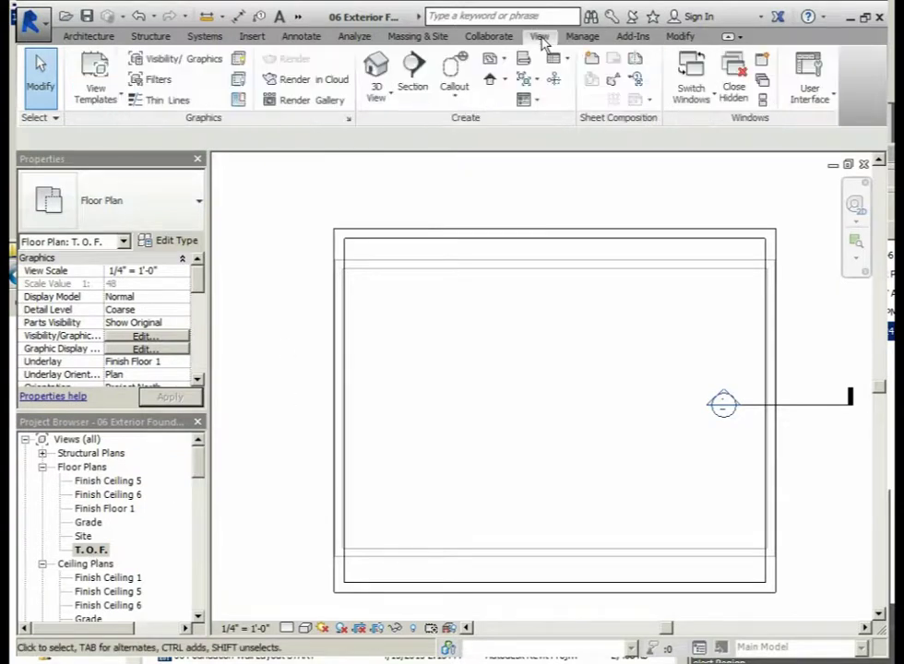
{"action": "left_click", "coordinate": [413, 70]}
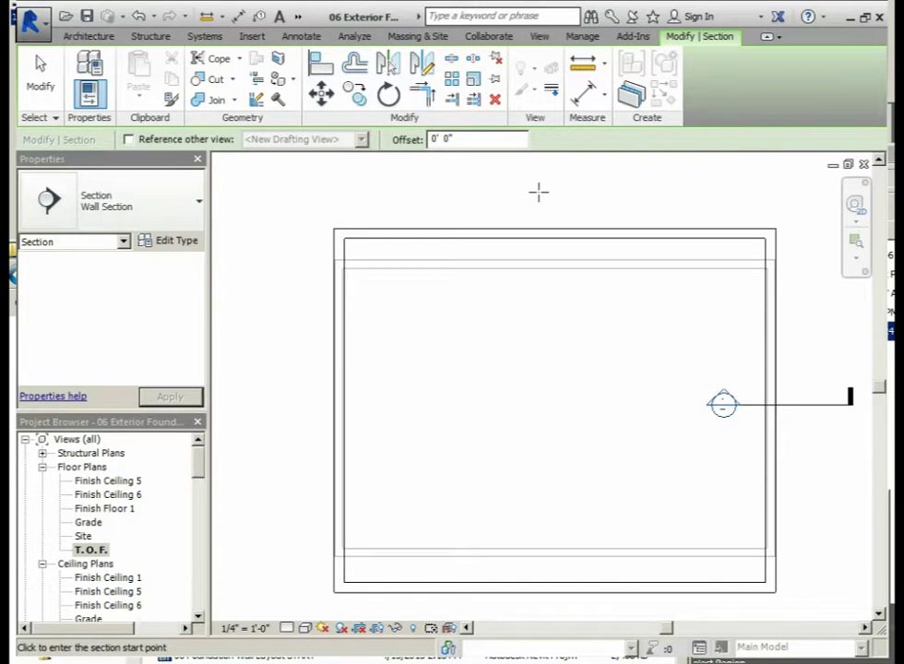
{"action": "left_click", "coordinate": [539, 192]}
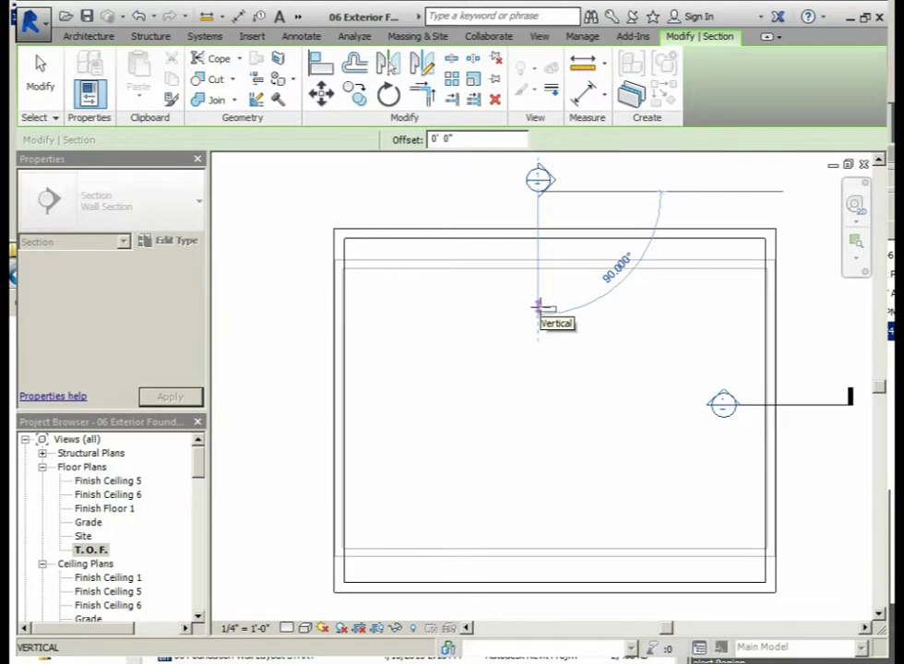
{"action": "left_click", "coordinate": [539, 308]}
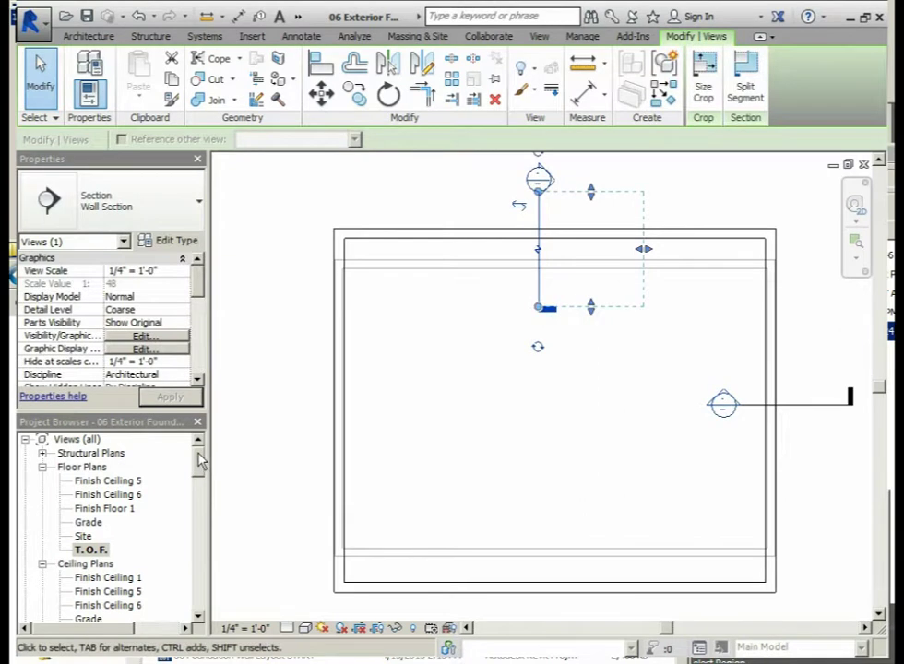
{"action": "key", "text": "Escape"}
In the Section 2 view, set the view scale to 1" = 1'-0" and the detail level to Medium.
{"action": "left_click_drag", "start_coordinate": [200, 460], "coordinate": [200, 501]}
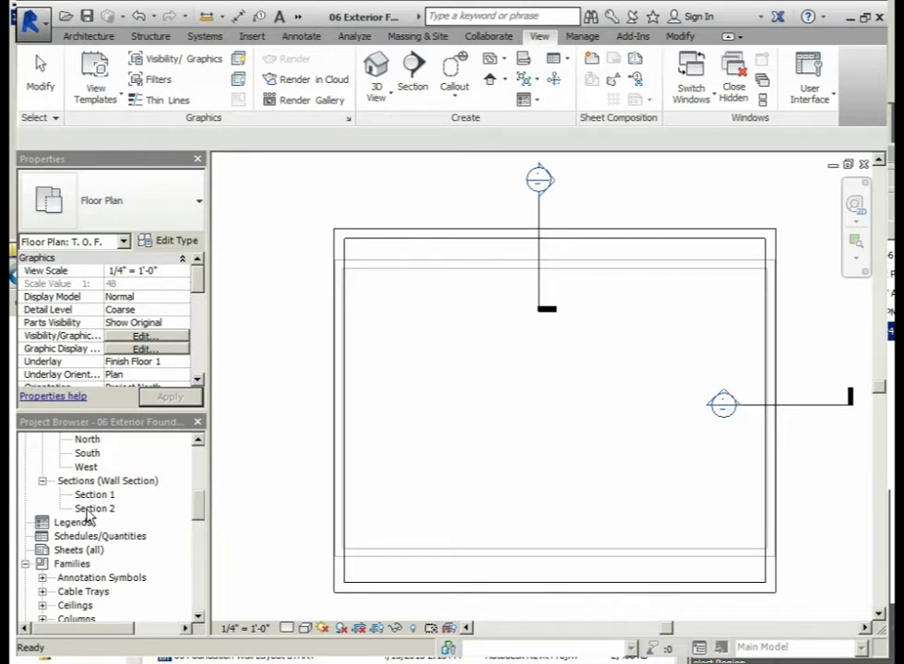
{"action": "double_click", "coordinate": [89, 511]}
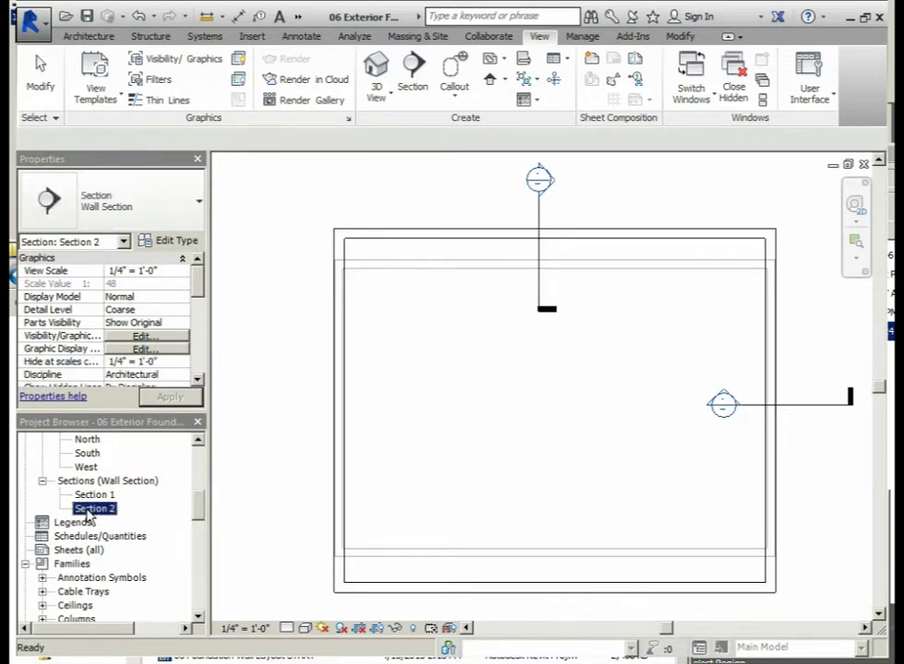
{"action": "left_click", "coordinate": [245, 630]}
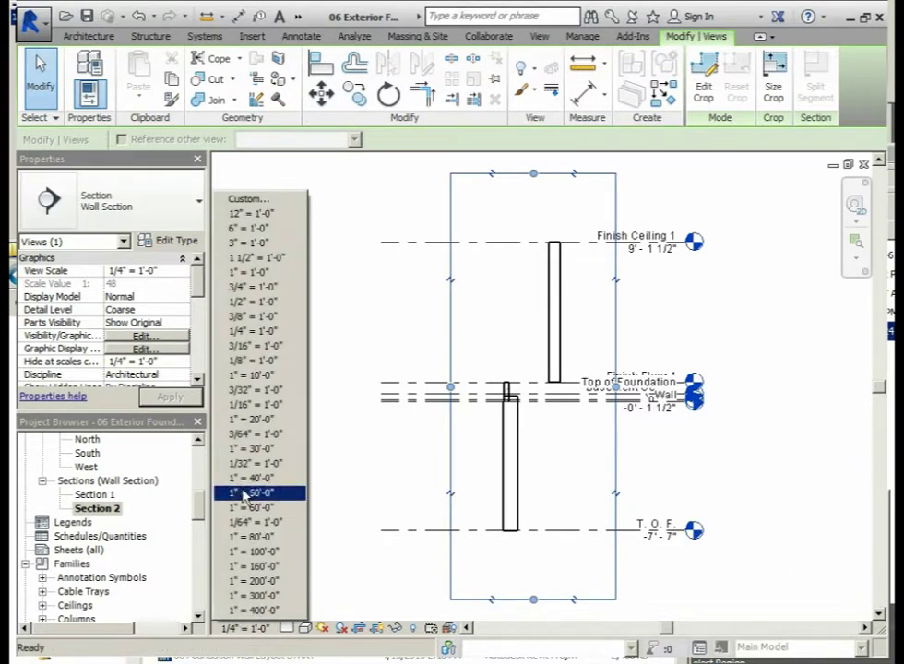
{"action": "left_click", "coordinate": [258, 274]}
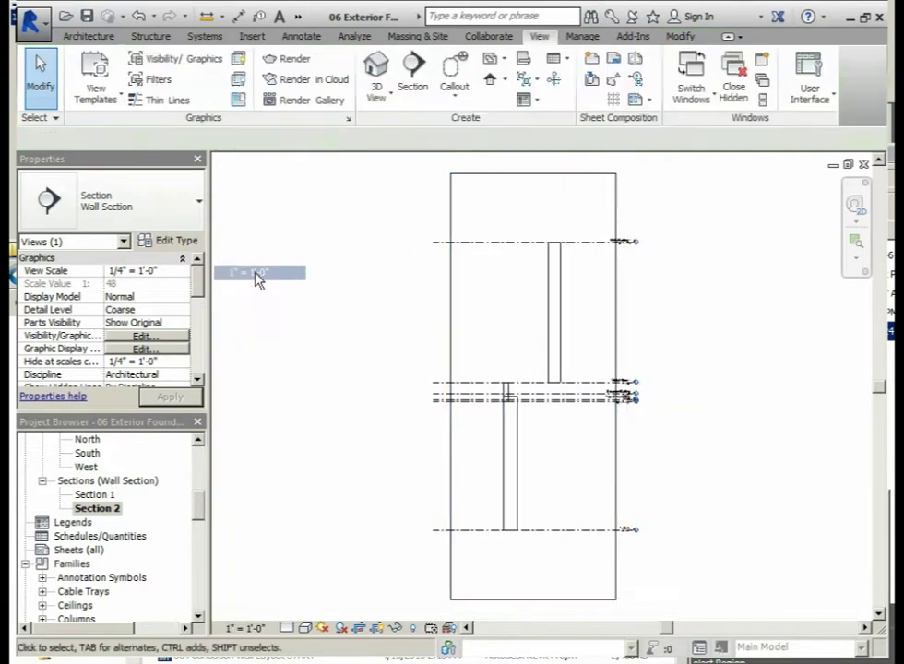
{"action": "left_click", "coordinate": [288, 629]}
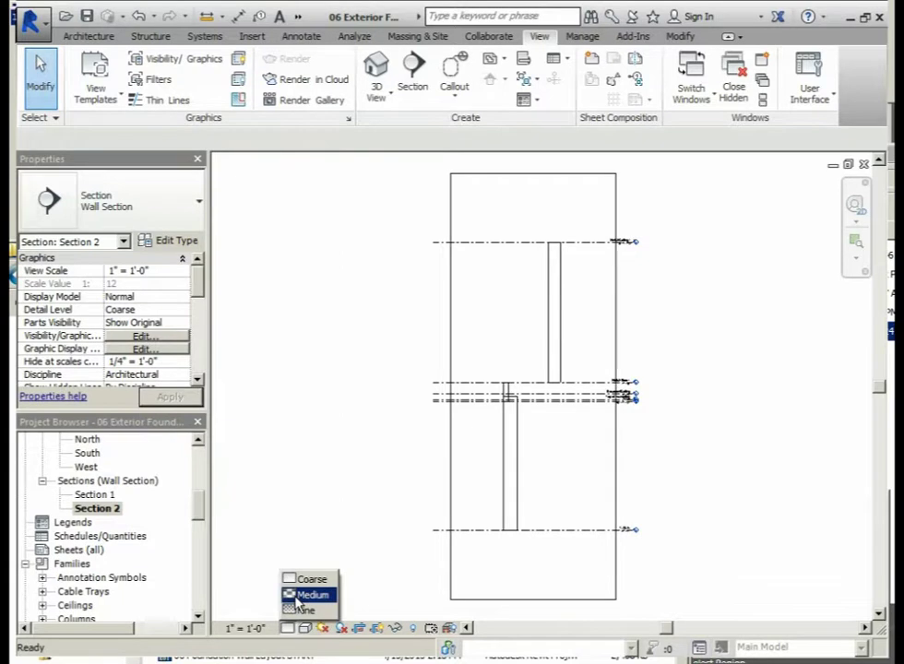
{"action": "left_click", "coordinate": [294, 598]}
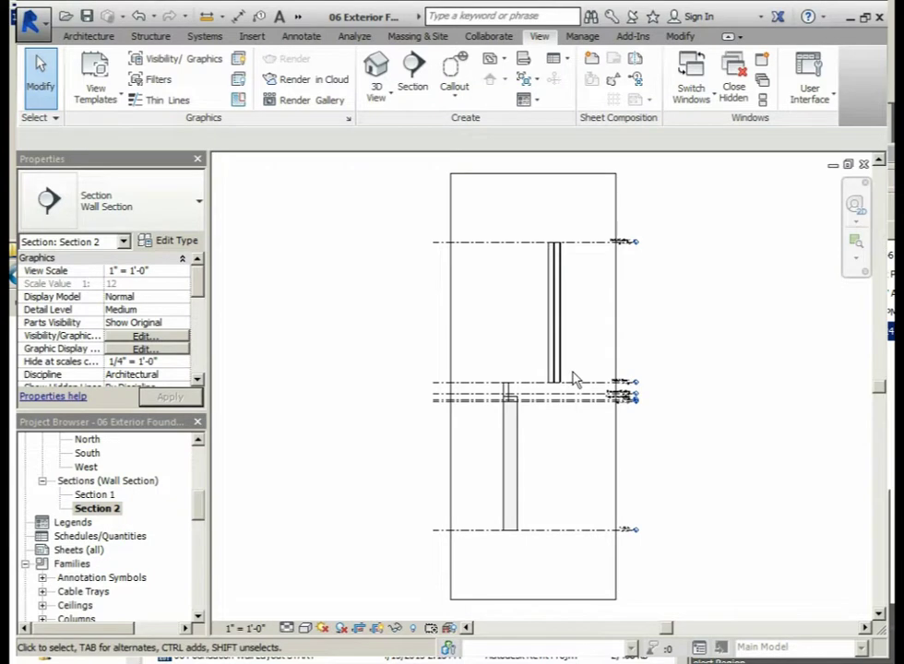
Align the north foundation wall's outer brick face with the upper wall's exterior face, preferring Wall faces, and lock the alignment.
{"action": "left_click", "coordinate": [859, 263]}
{"action": "left_click", "coordinate": [856, 242]}
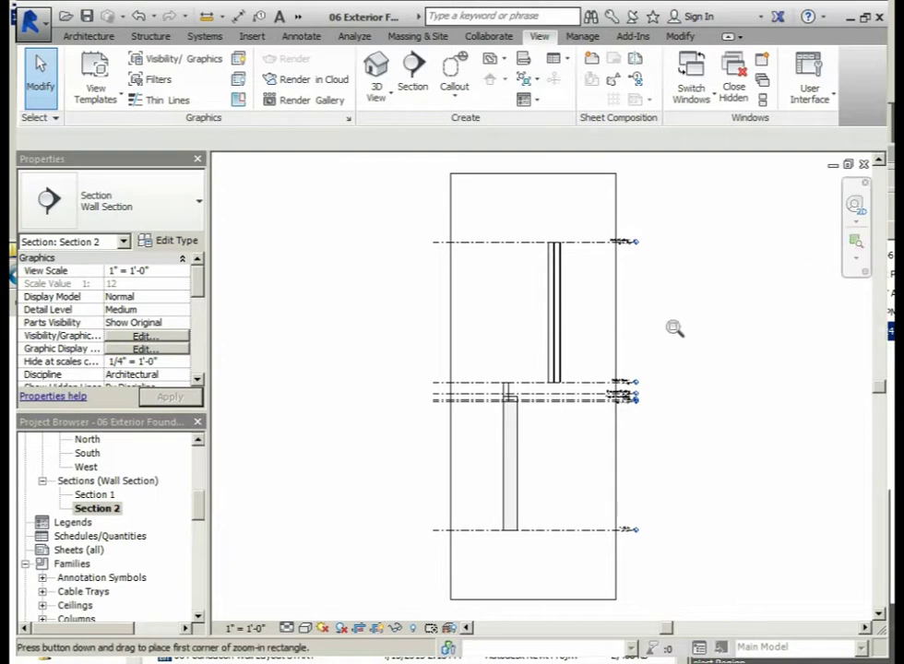
{"action": "left_click_drag", "start_coordinate": [593, 337], "coordinate": [494, 432]}
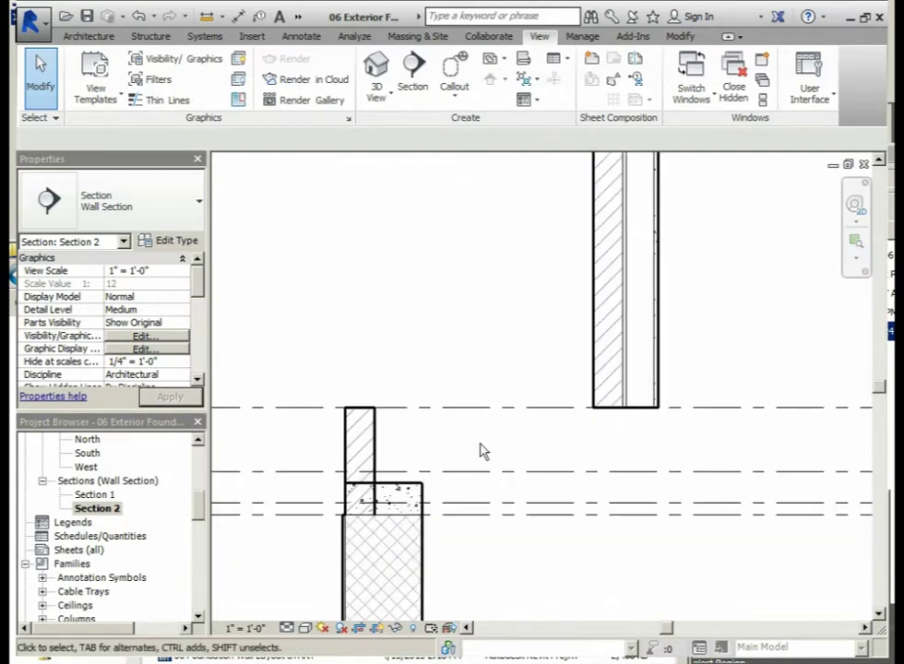
{"action": "left_click", "coordinate": [680, 39]}
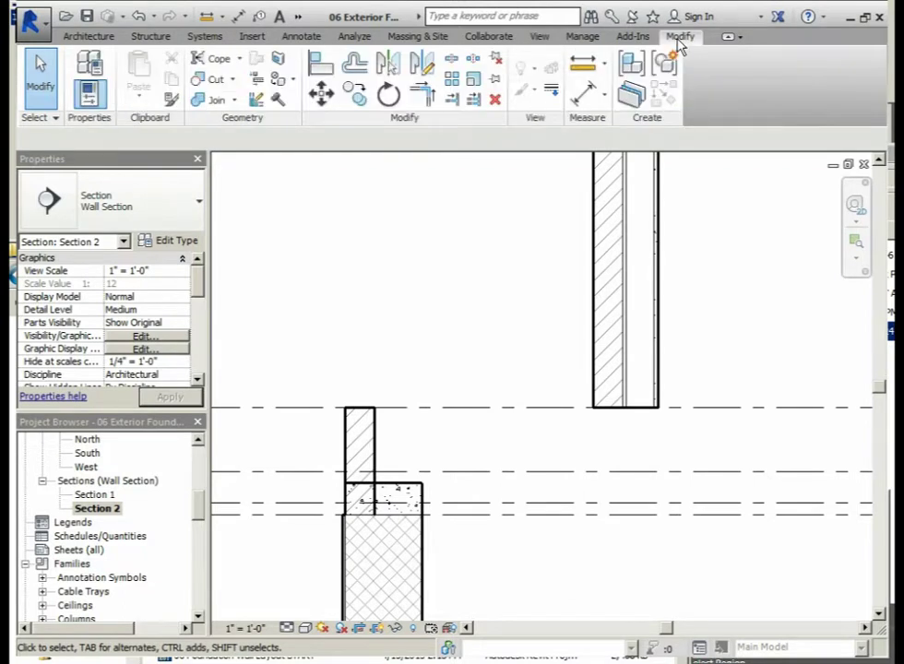
{"action": "left_click", "coordinate": [322, 72]}
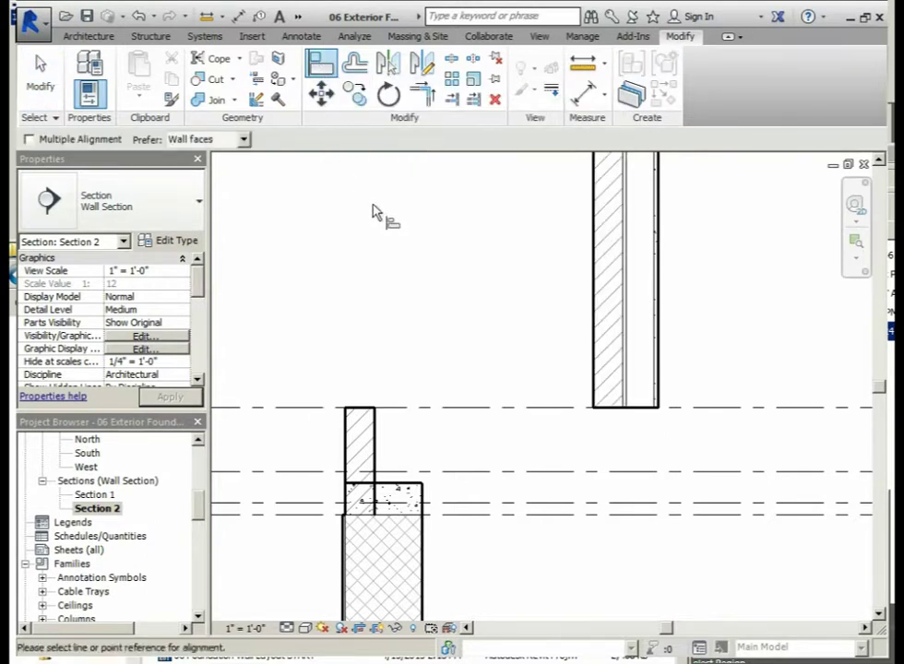
{"action": "left_click", "coordinate": [244, 140]}
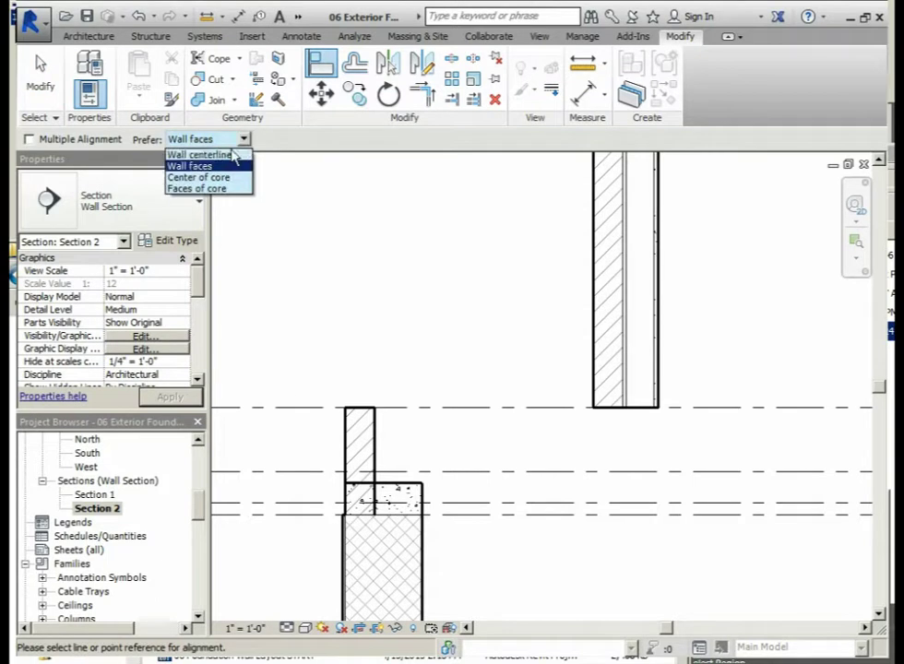
{"action": "left_click", "coordinate": [222, 167]}
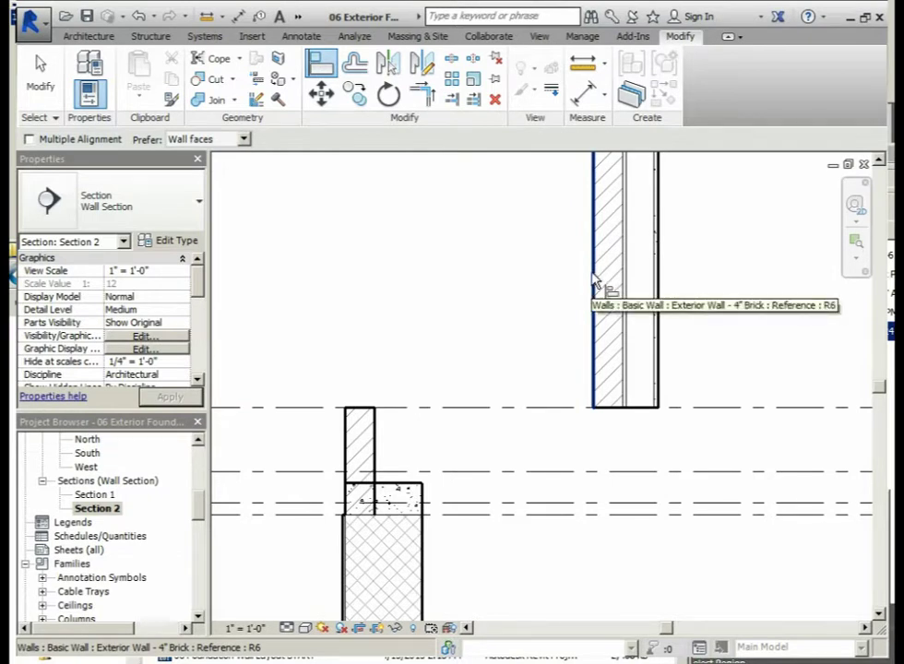
{"action": "left_click", "coordinate": [595, 282]}
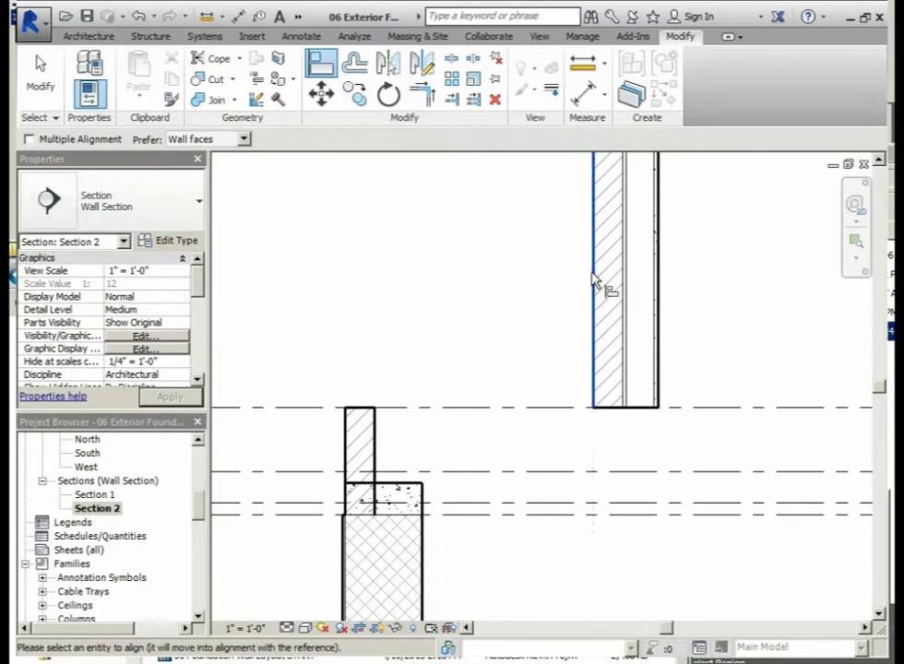
{"action": "left_click", "coordinate": [347, 438]}
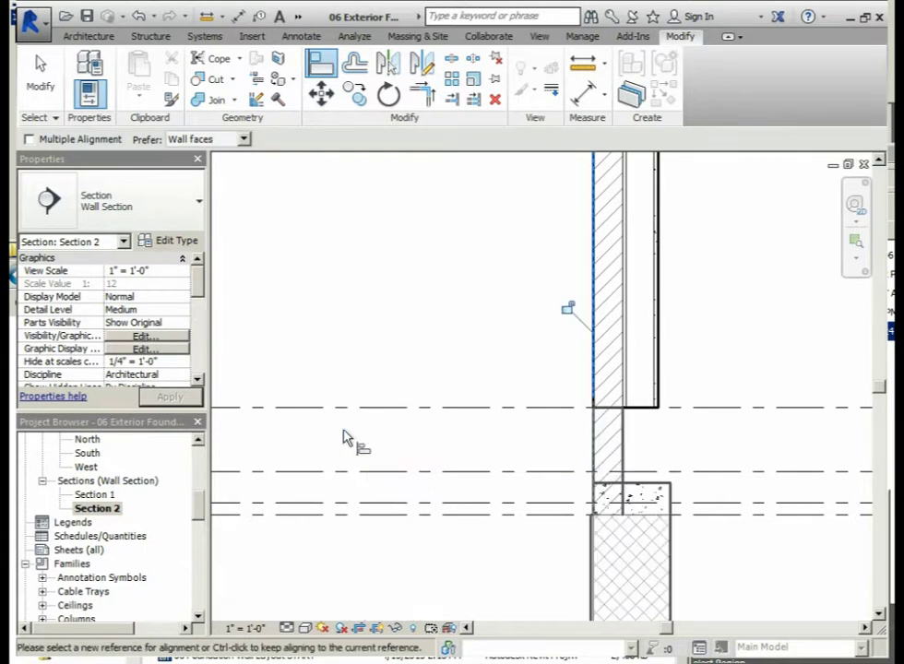
{"action": "left_click", "coordinate": [568, 310]}
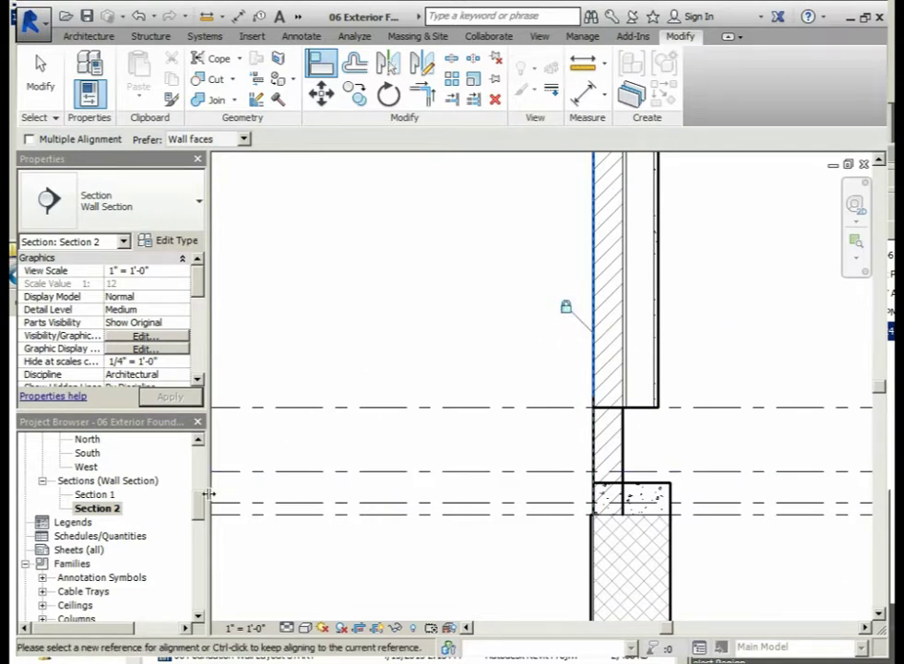
{"action": "key", "text": "Escape"}
In the T. O. F. floor plan, move the Section 2 mark down the building so it cuts through the south foundation wall.
{"action": "left_click_drag", "start_coordinate": [203, 513], "coordinate": [199, 452]}
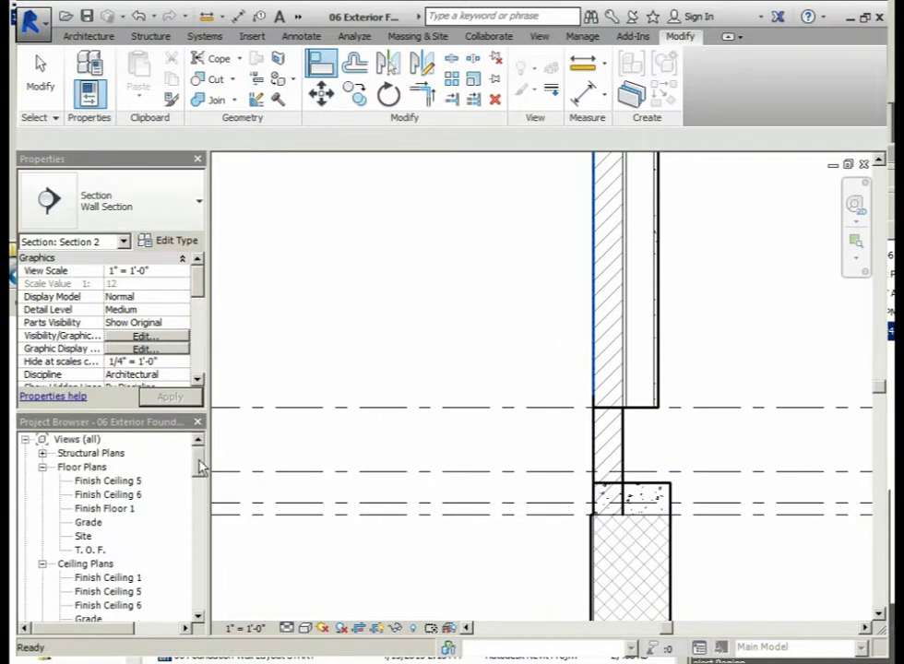
{"action": "double_click", "coordinate": [91, 550]}
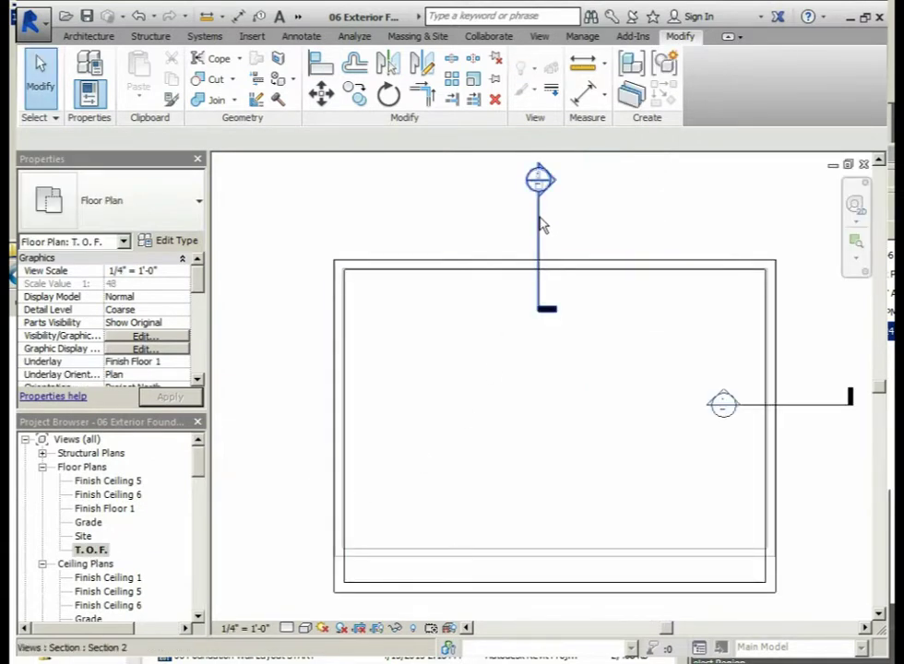
{"action": "left_click", "coordinate": [540, 221]}
{"action": "left_click_drag", "start_coordinate": [536, 215], "coordinate": [555, 539], "text": "ctrl"}
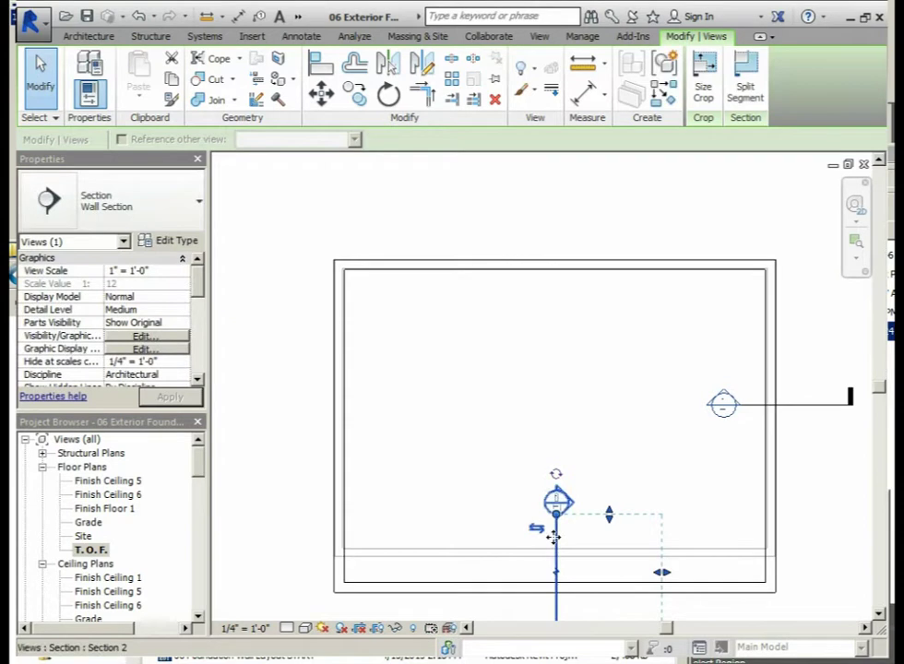
{"action": "left_click", "coordinate": [604, 489]}
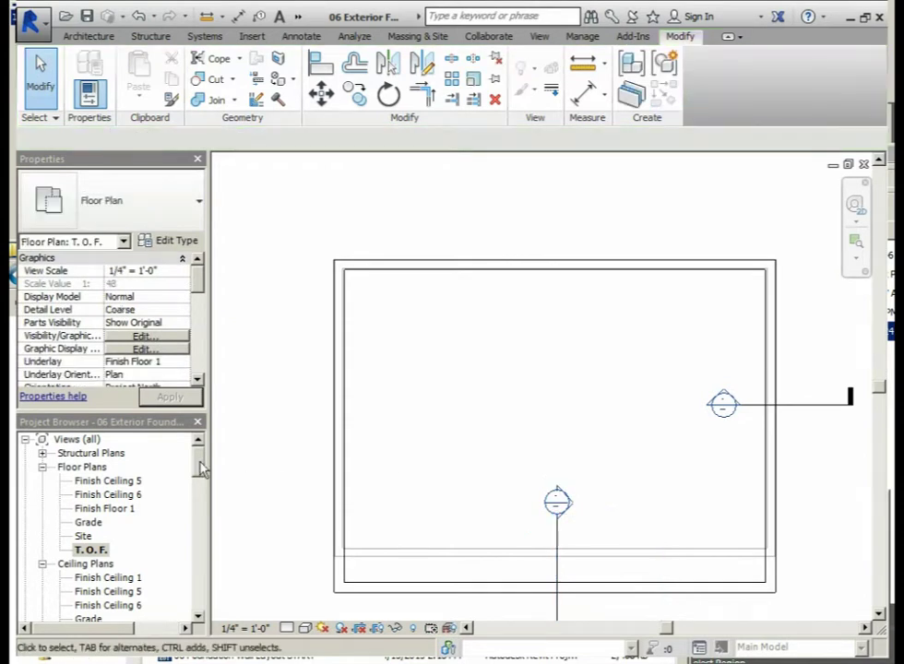
In the Section 2 view, align the south foundation wall's outer brick face with the upper wall's exterior face and lock the alignment.
{"action": "scroll", "coordinate": [202, 468], "scroll_direction": "down", "scroll_amount": 1}
{"action": "left_click_drag", "start_coordinate": [202, 473], "coordinate": [202, 515]}
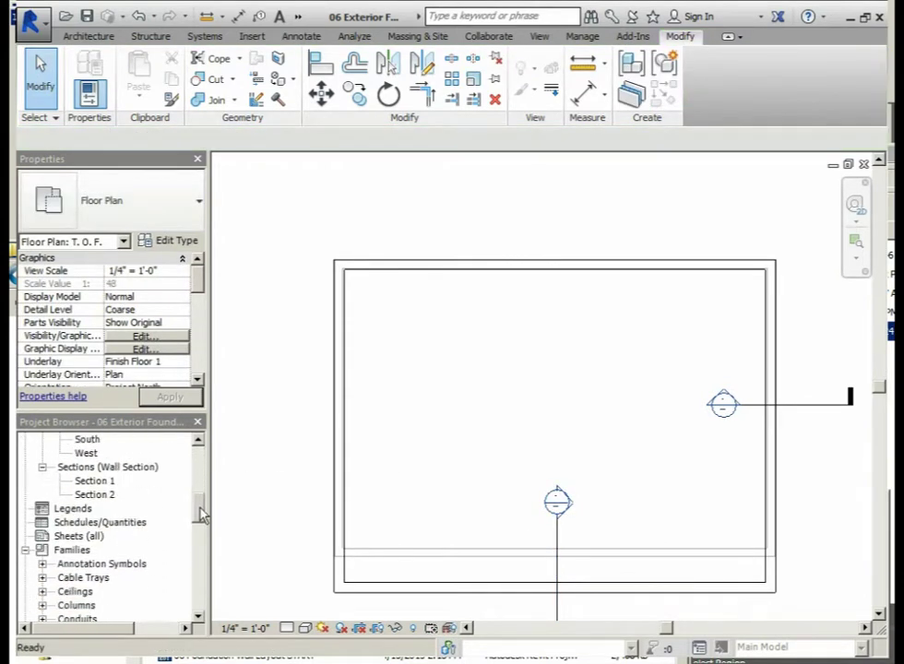
{"action": "double_click", "coordinate": [102, 496]}
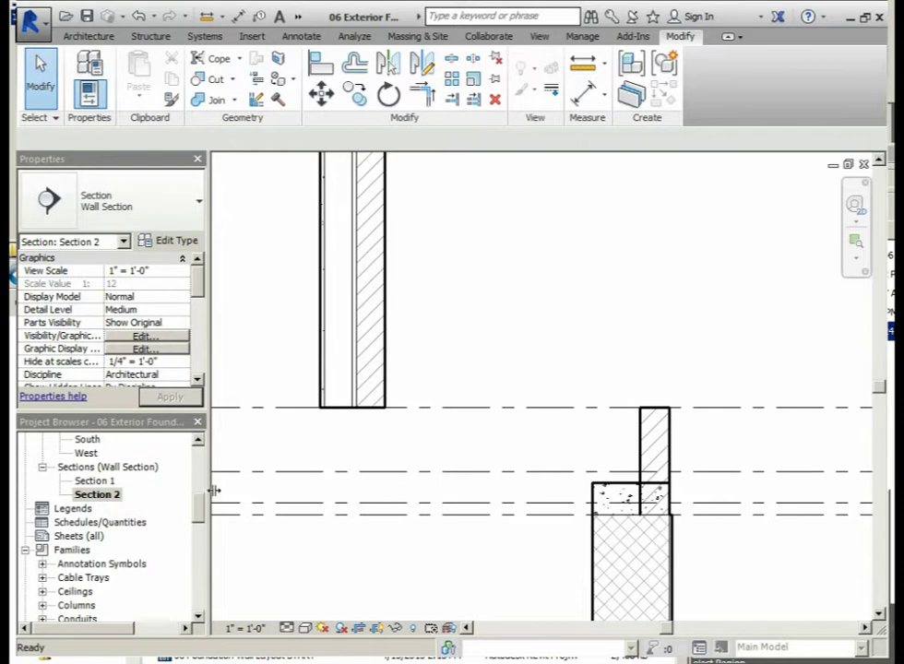
{"action": "left_click", "coordinate": [323, 65]}
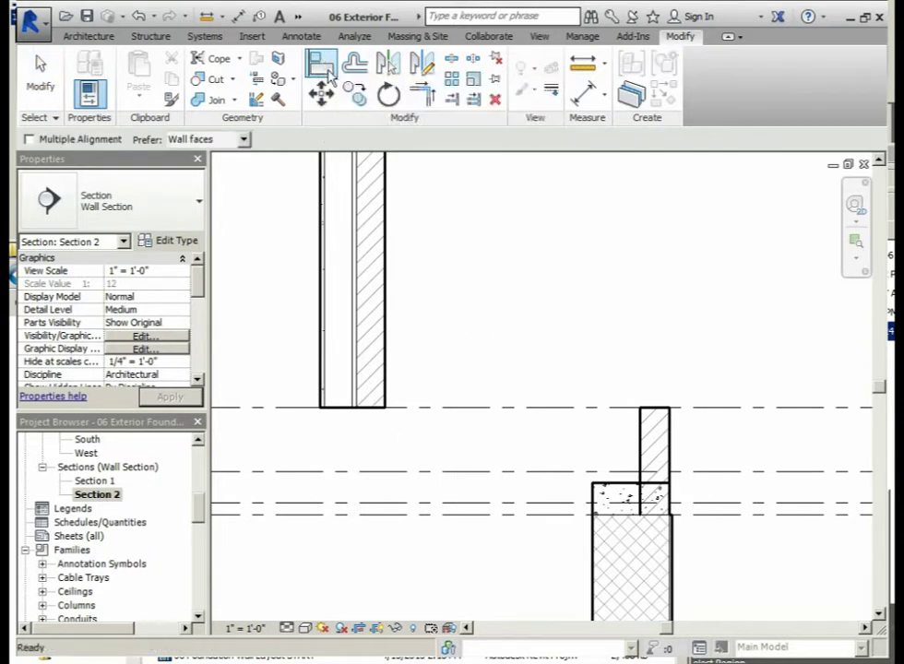
{"action": "left_click", "coordinate": [390, 229]}
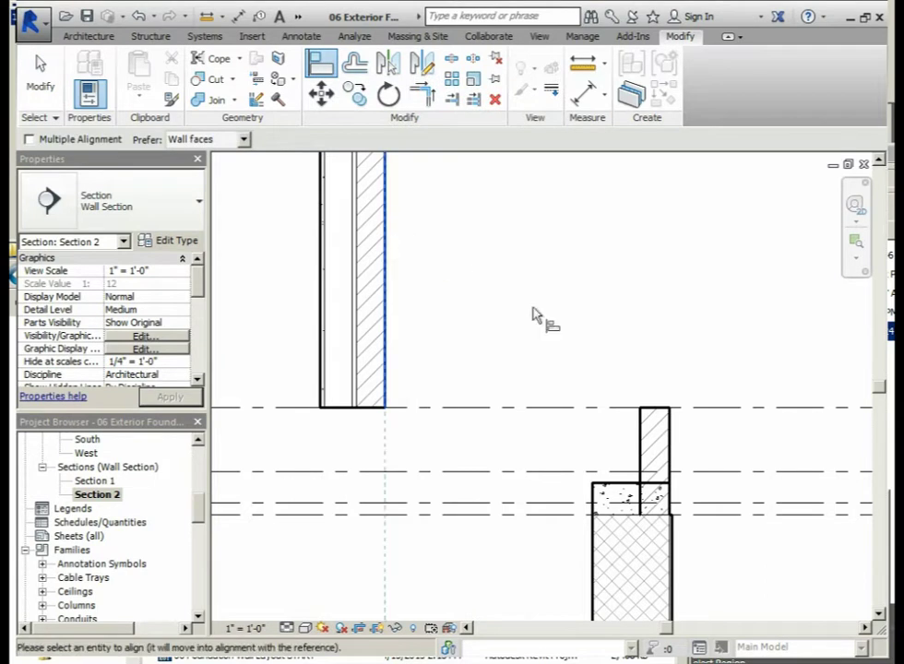
{"action": "left_click", "coordinate": [673, 442]}
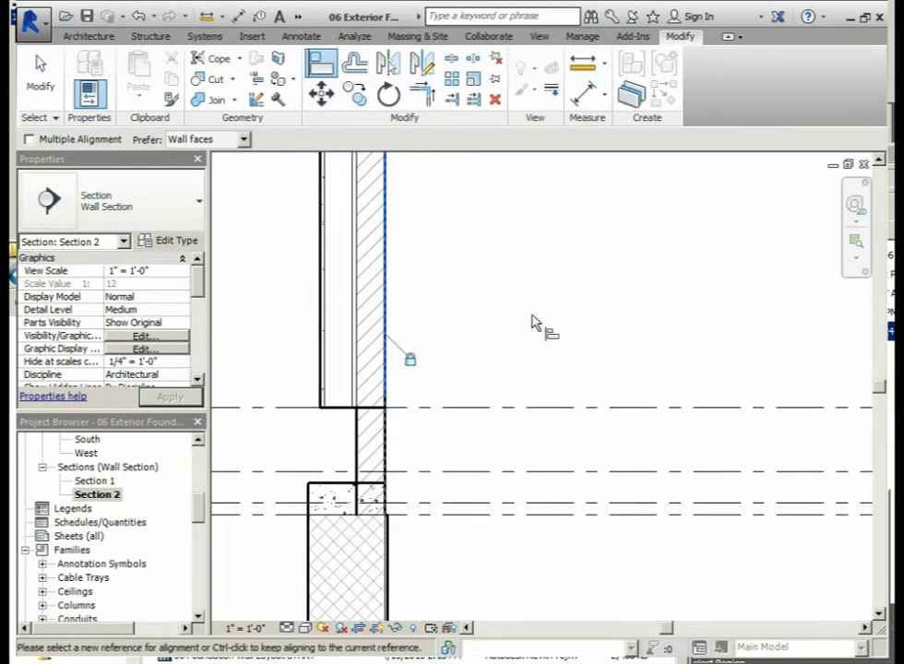
{"action": "key", "text": "Escape"}
{"action": "scroll", "coordinate": [572, 477], "scroll_direction": "down", "scroll_amount": 2}
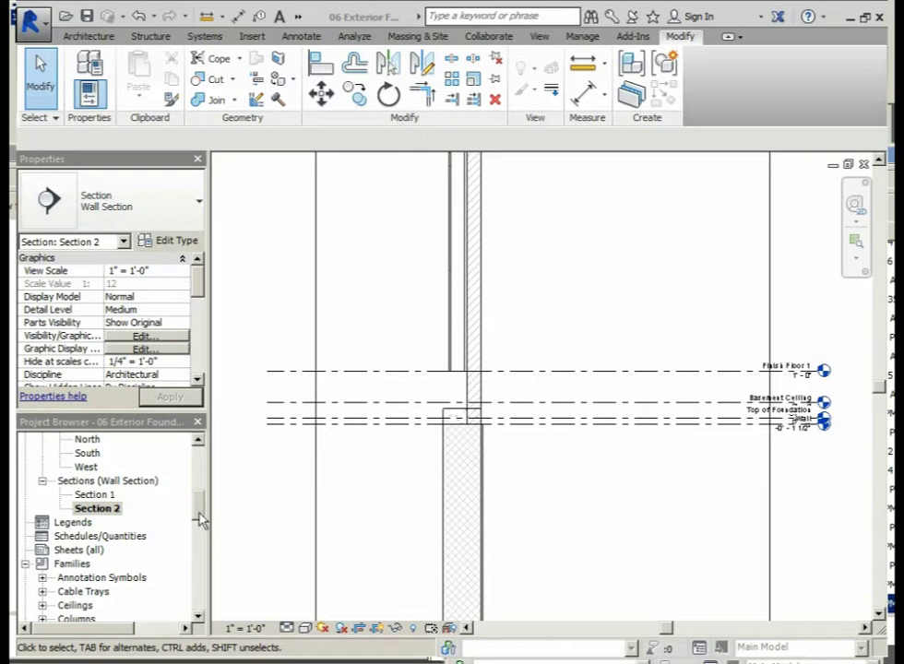
Set the T. O. F. floor plan's underlay to None and apply the change.
{"action": "left_click_drag", "start_coordinate": [202, 518], "coordinate": [197, 477]}
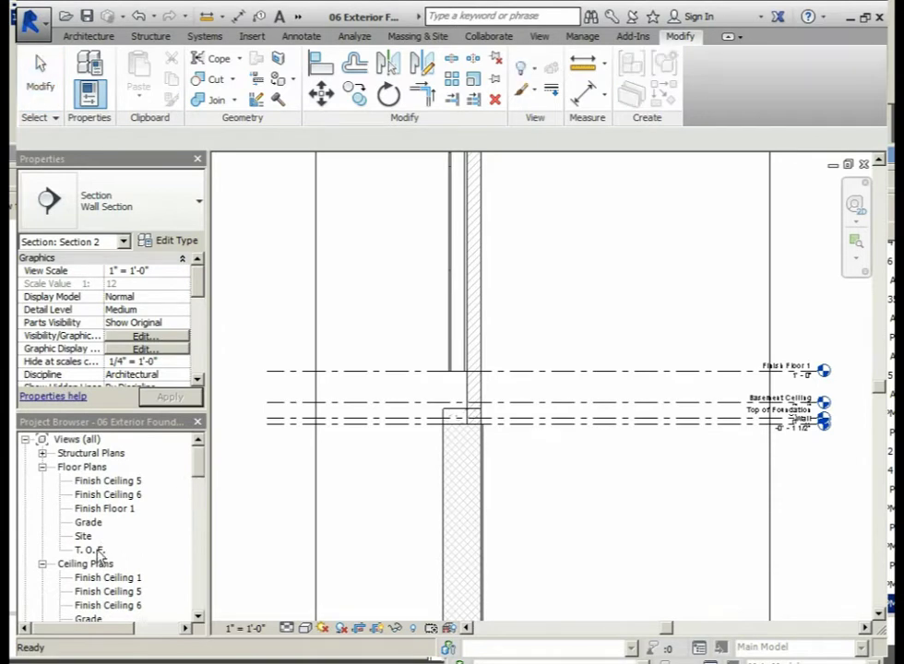
{"action": "left_click", "coordinate": [82, 467]}
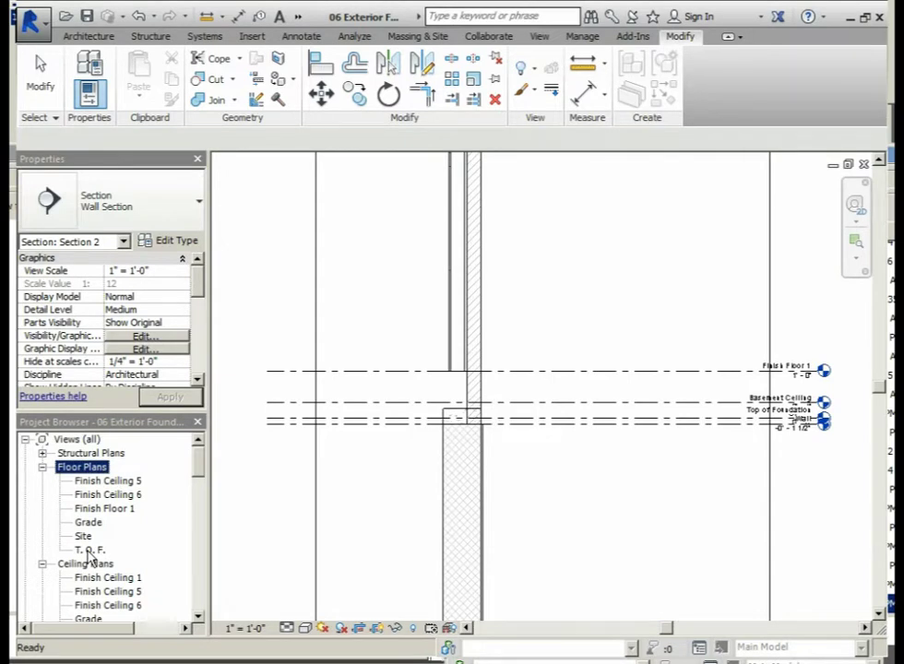
{"action": "double_click", "coordinate": [90, 551]}
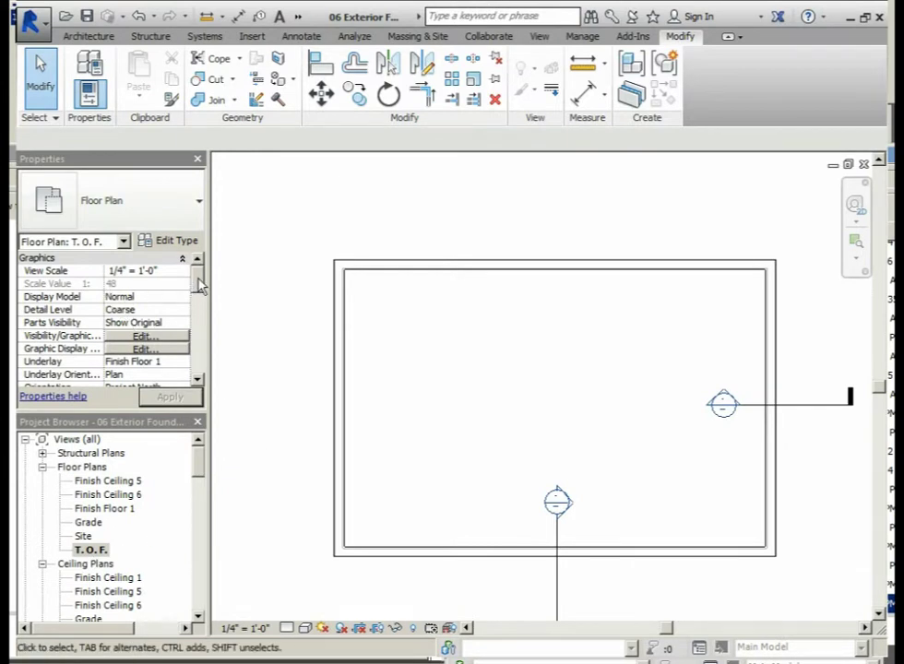
{"action": "left_click_drag", "start_coordinate": [201, 287], "coordinate": [203, 297]}
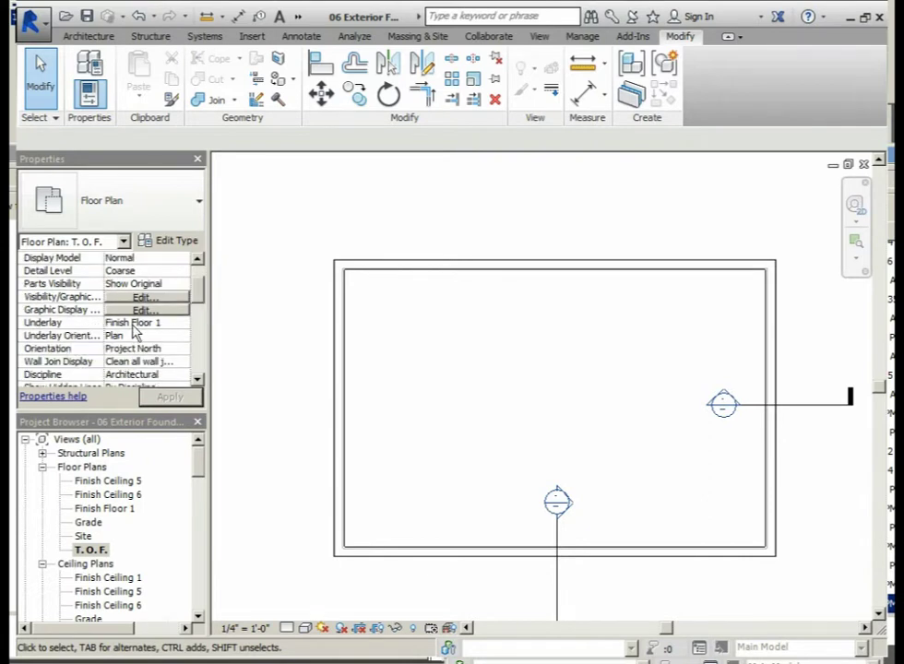
{"action": "left_click", "coordinate": [183, 324]}
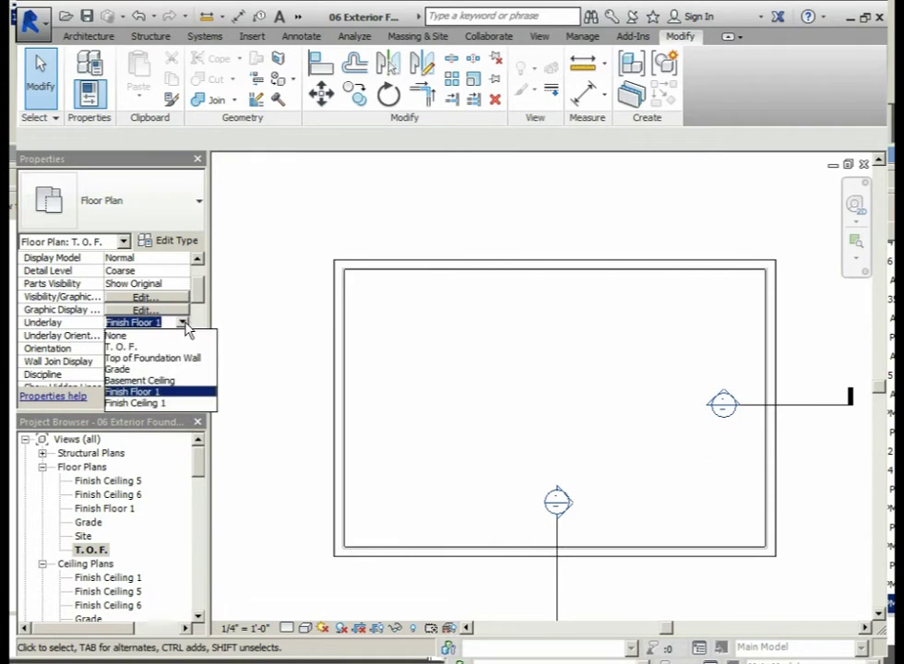
{"action": "left_click", "coordinate": [117, 337]}
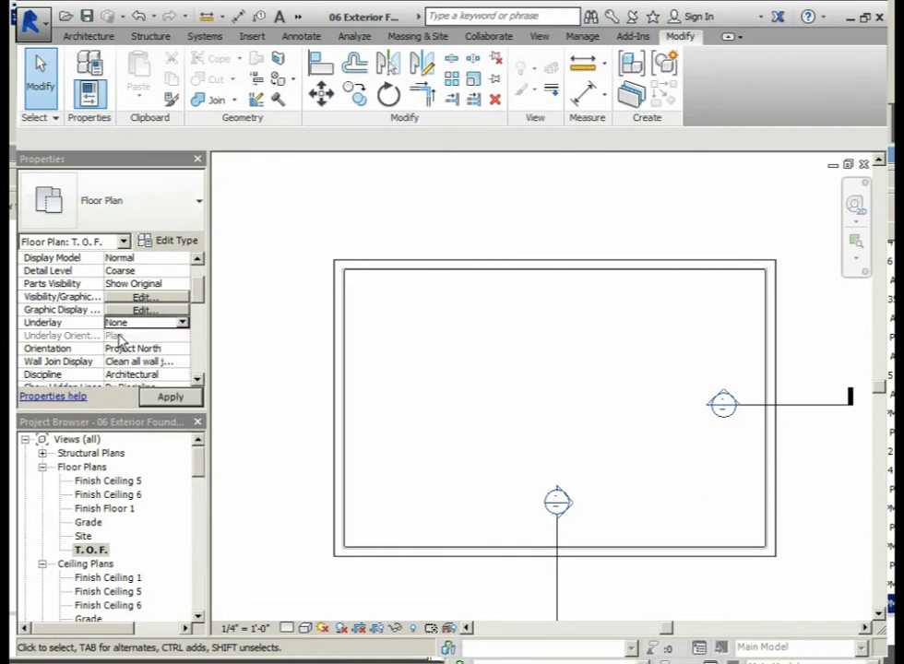
{"action": "left_click", "coordinate": [170, 399]}
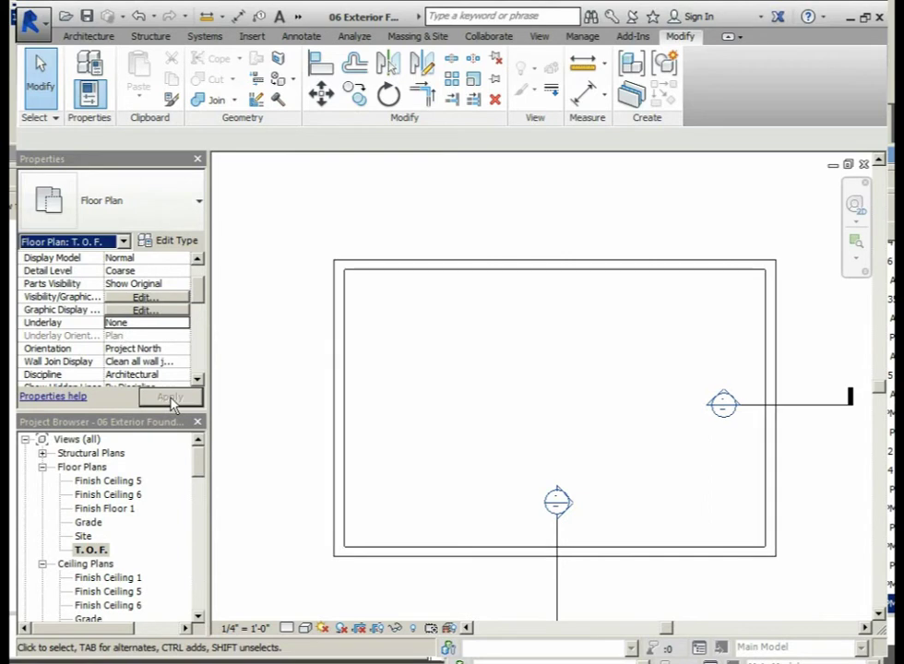